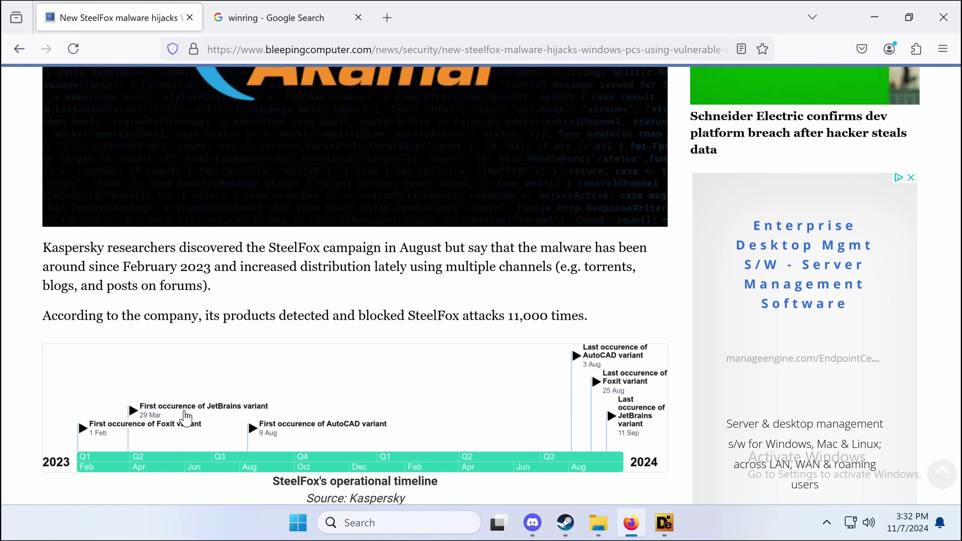
# - Read the SteelFox infection section, including the illegal-activation claim, the JetBrains activation directions and the researchers' comment on the dropper
pyautogui.scroll(-5, 186, 419)
pyautogui.moveTo(78, 338); pyautogui.dragTo(339, 340)
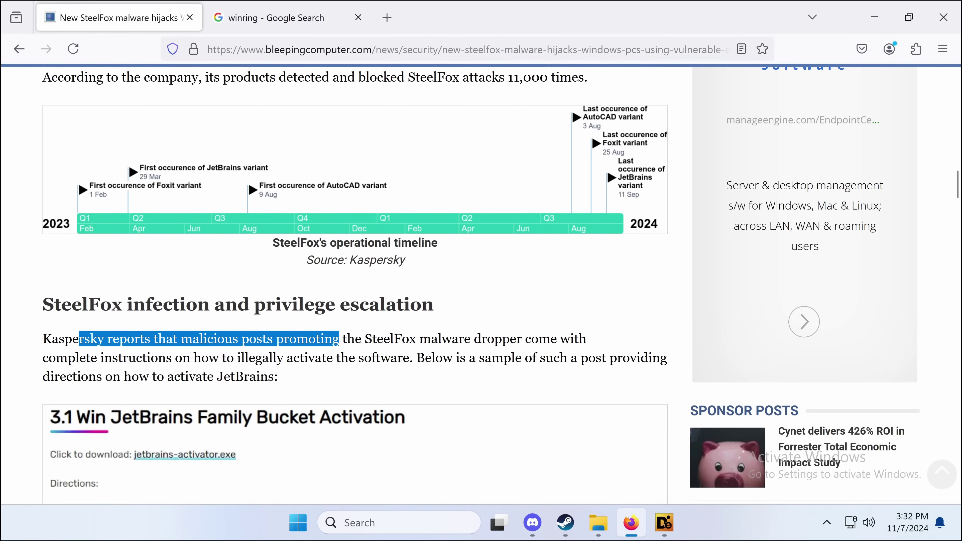
pyautogui.click(339, 339)
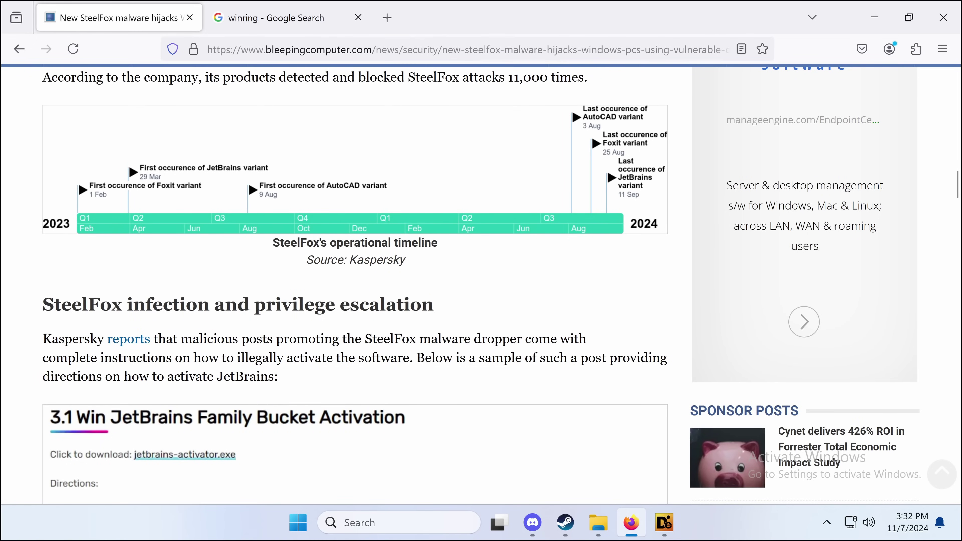
pyautogui.doubleClick(310, 358)
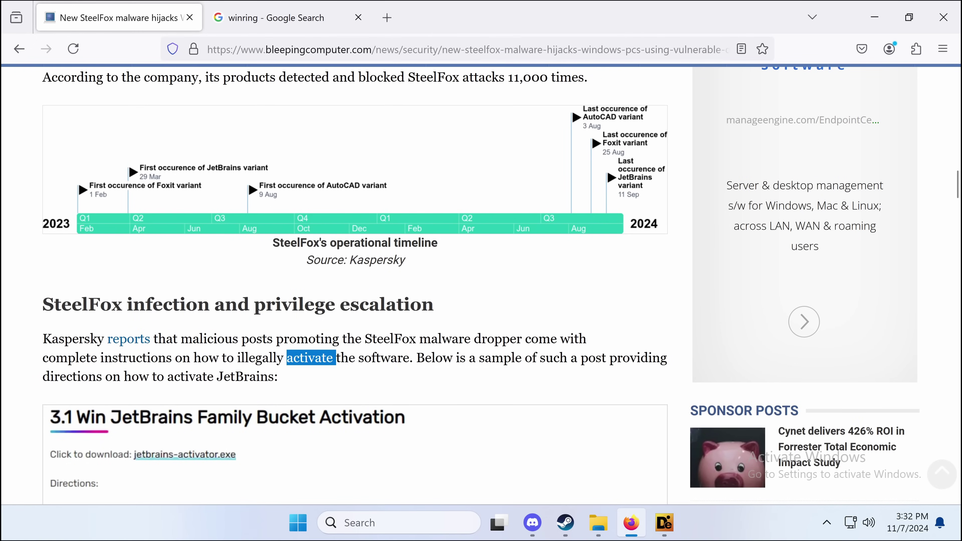
pyautogui.click(310, 358)
pyautogui.moveTo(412, 358); pyautogui.dragTo(175, 358)
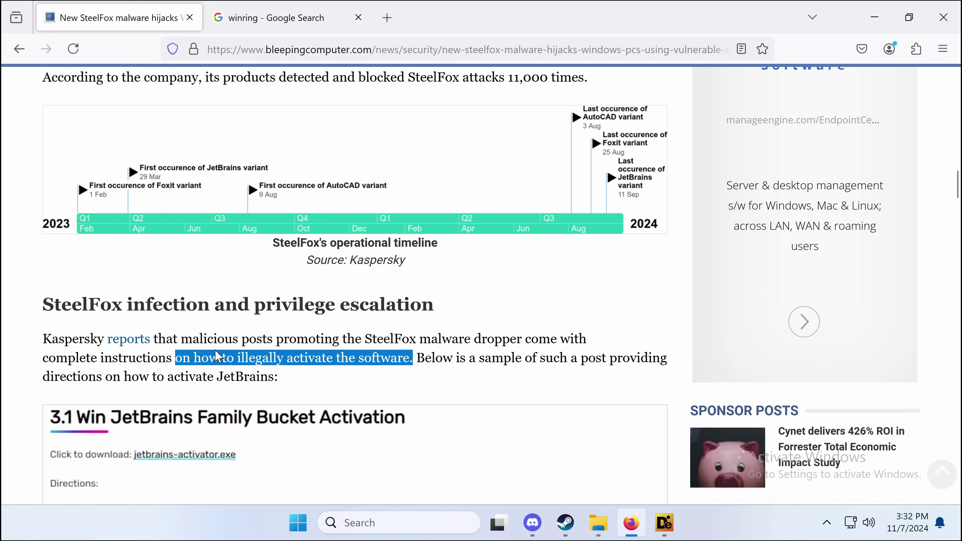
pyautogui.scroll(-5, 215, 349)
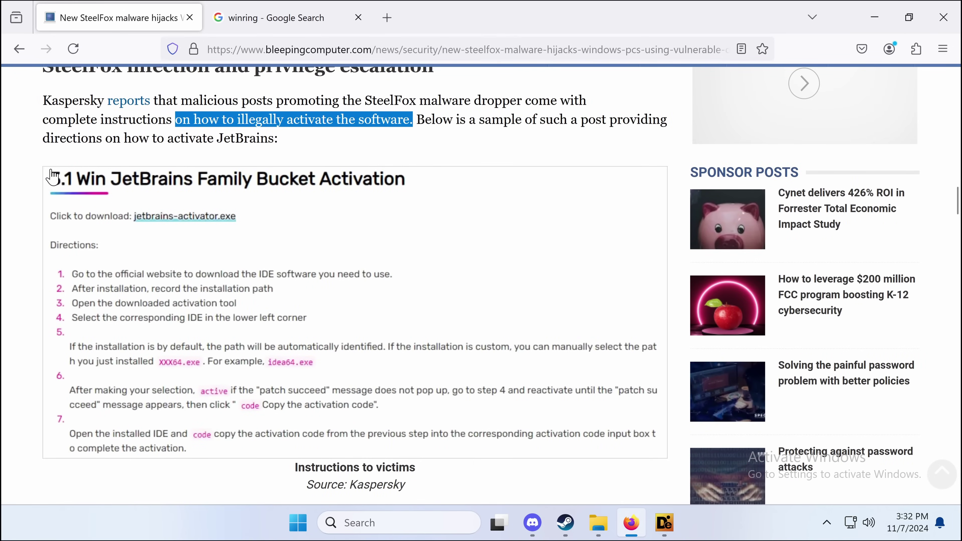
pyautogui.scroll(-5, 265, 292)
pyautogui.moveTo(42, 275); pyautogui.dragTo(126, 276)
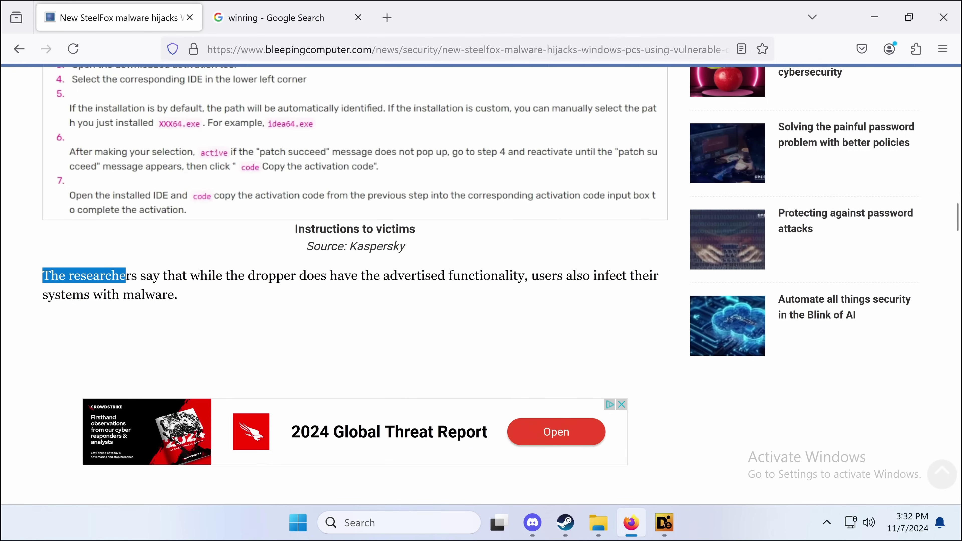
pyautogui.doubleClick(102, 276)
# - Examine the article's account of the crack's administrator access, the dropper application and the WinRing0.sys privilege escalation
pyautogui.scroll(-5, 129, 277)
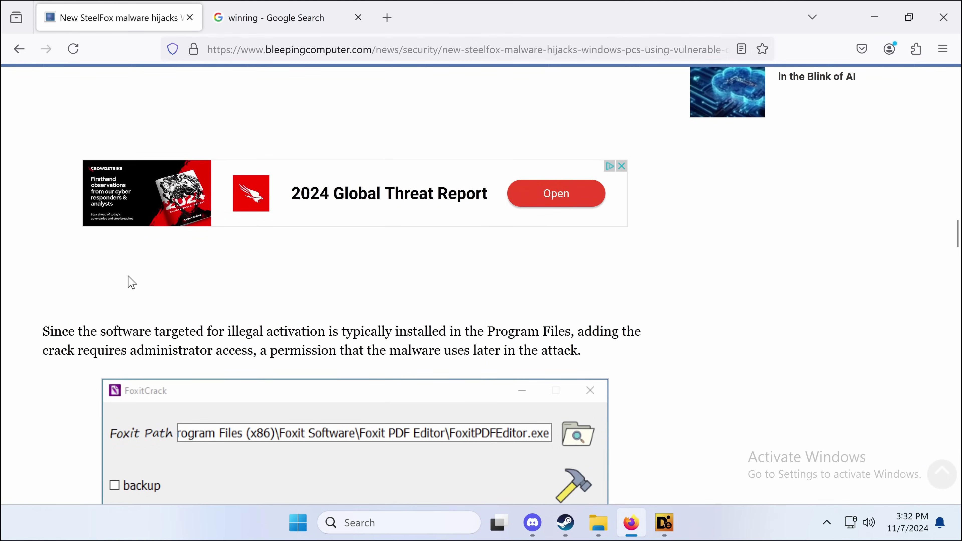
pyautogui.scroll(-4, 131, 281)
pyautogui.scroll(1, 151, 242)
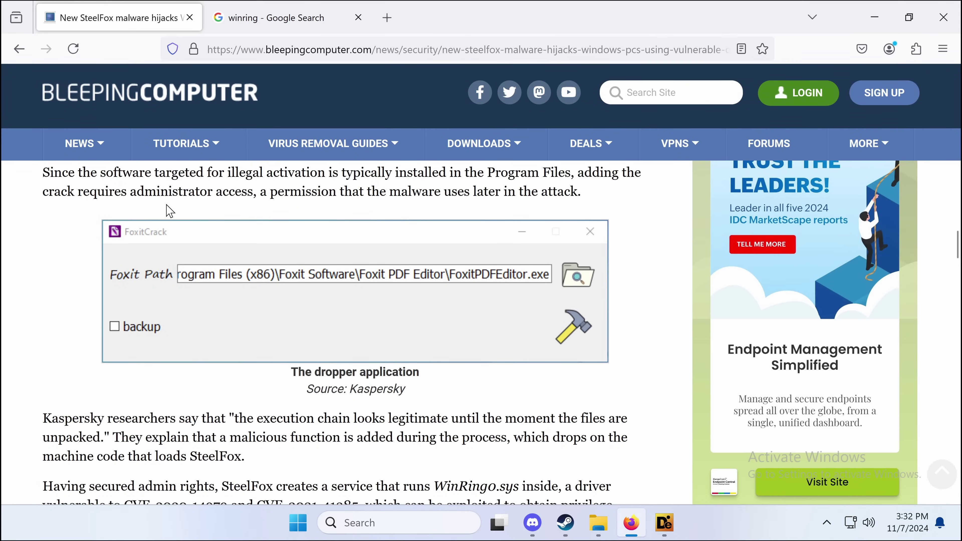
pyautogui.moveTo(285, 191); pyautogui.dragTo(318, 191)
pyautogui.click(319, 191)
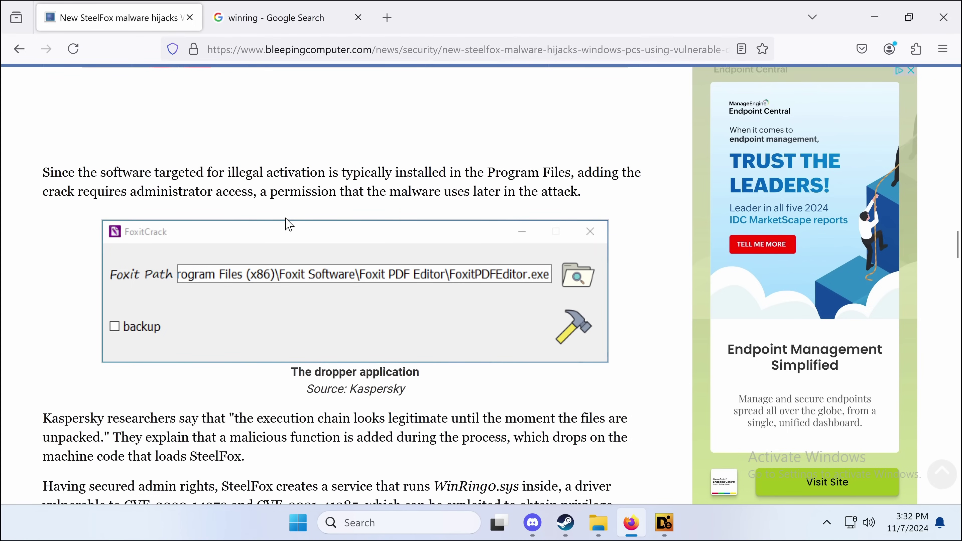
pyautogui.scroll(-2, 264, 377)
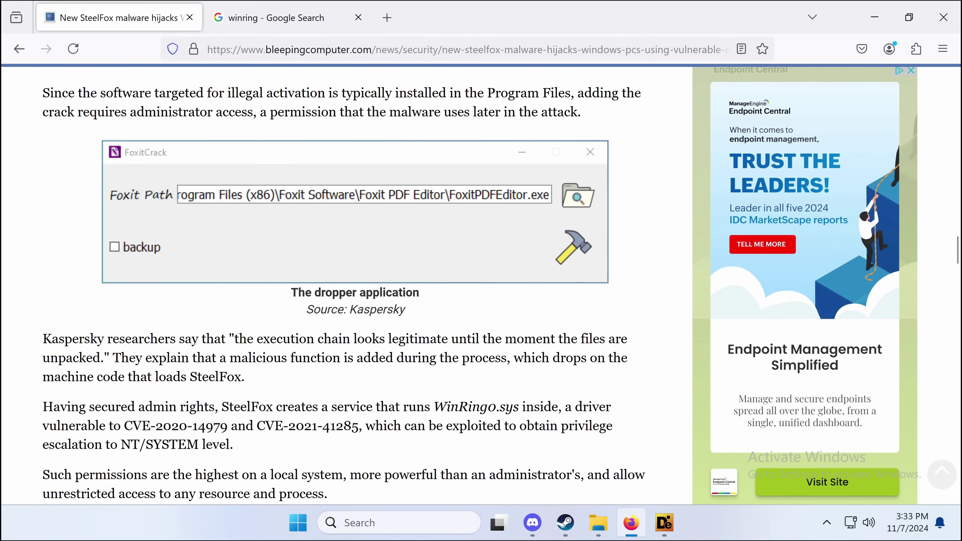
# - Switch to Detect It Easy, inspect the static-linked Qt library entry and rescan jetbrains-activator.exe
pyautogui.click(668, 526)
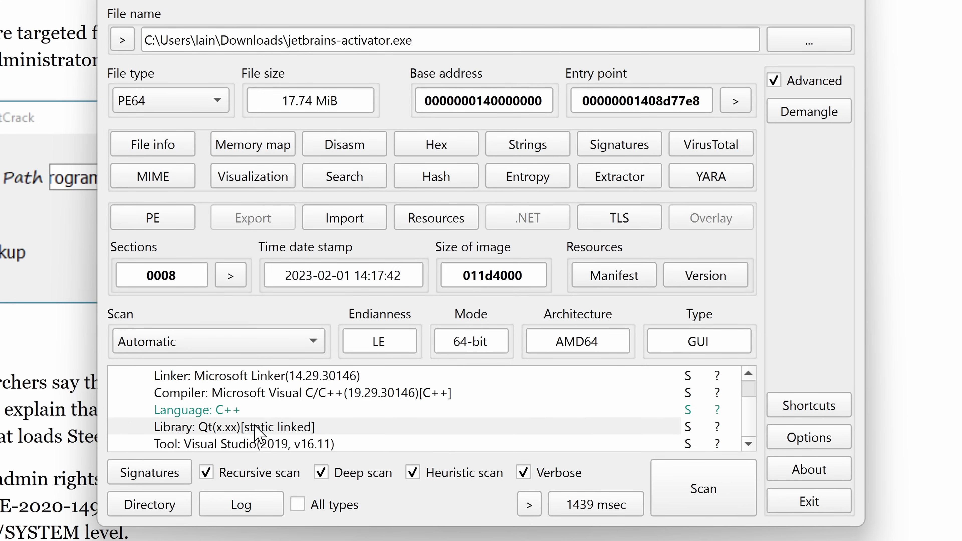
pyautogui.click(300, 370)
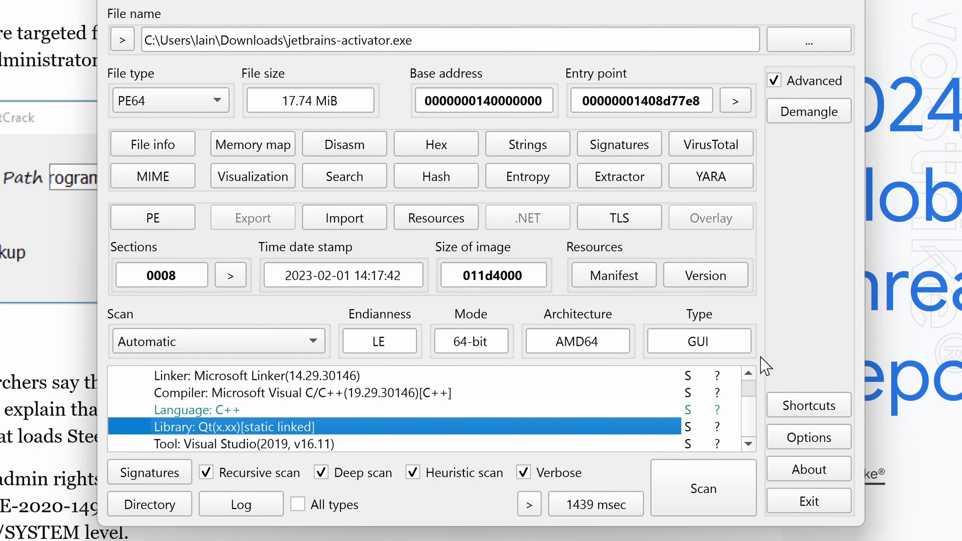
pyautogui.click(738, 488)
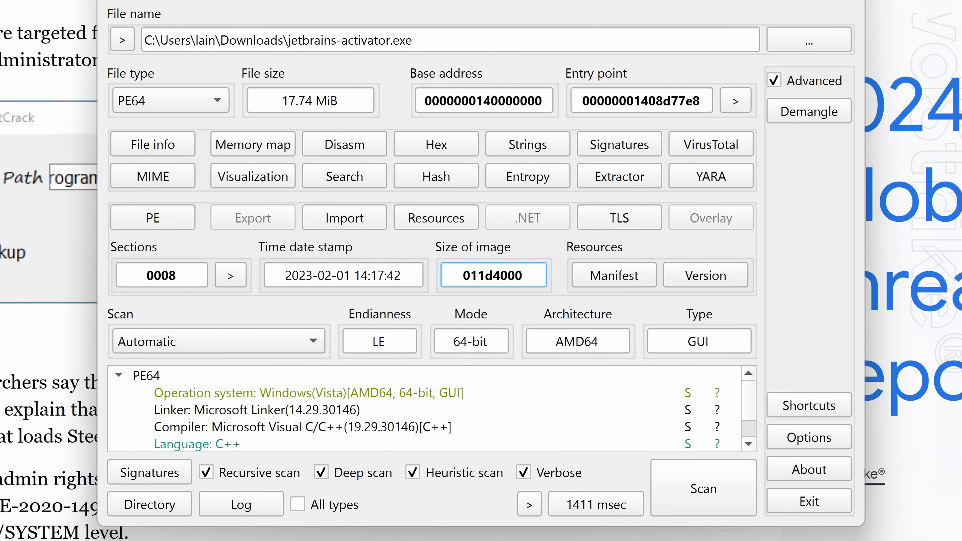
# - Bring up the Downloads folder in File Explorer
pyautogui.moveTo(541, 538)
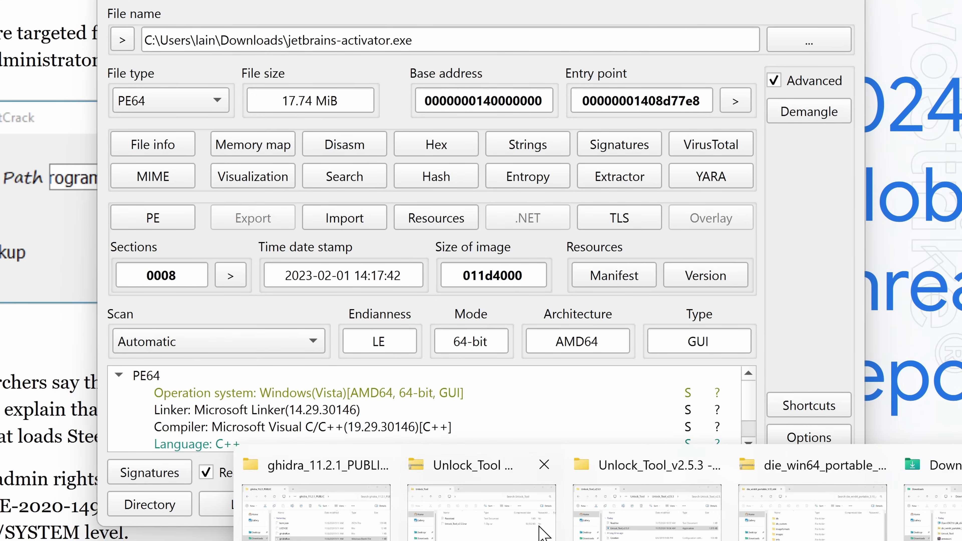
pyautogui.click(931, 515)
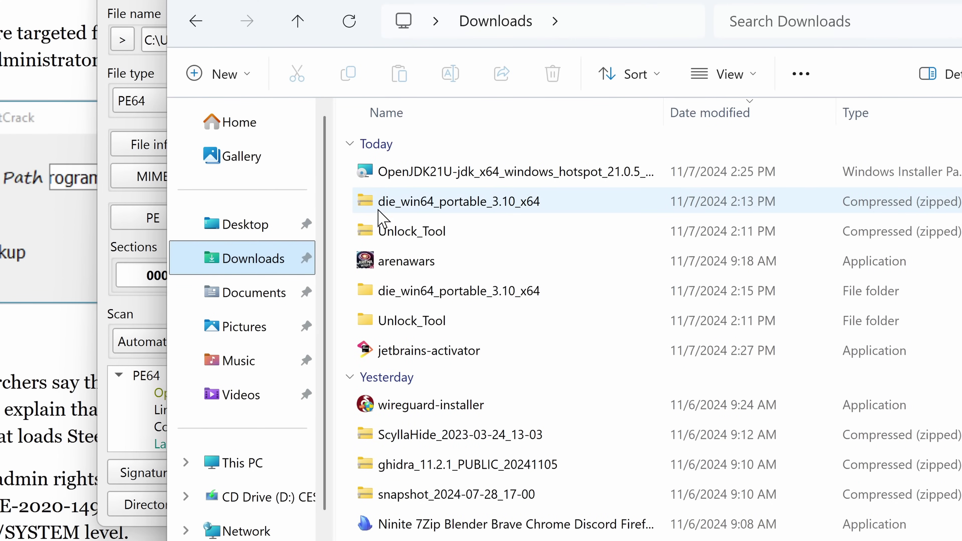
pyautogui.click(457, 169)
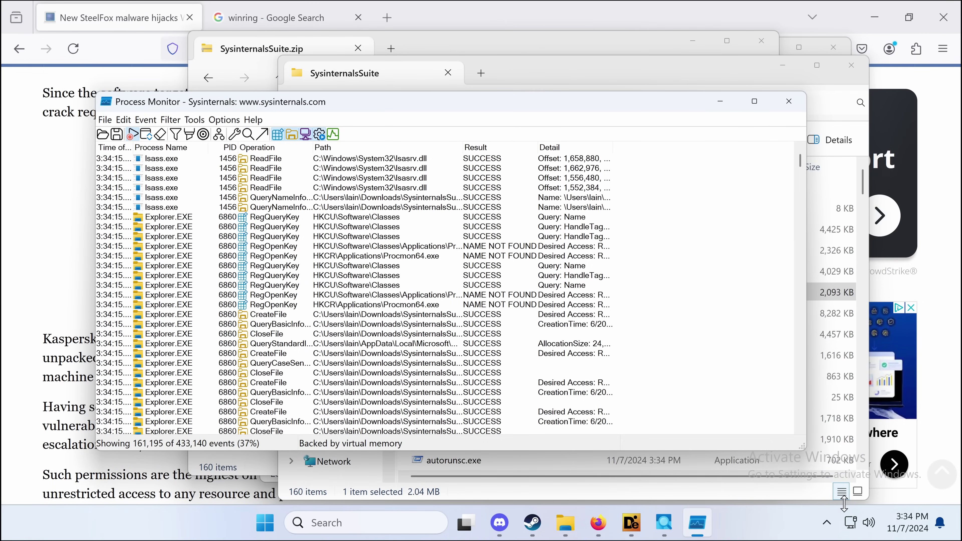
# - Open WireGuard, activate the MITMPROXY tunnel and minimize the WireGuard window
pyautogui.click(827, 523)
pyautogui.click(769, 449)
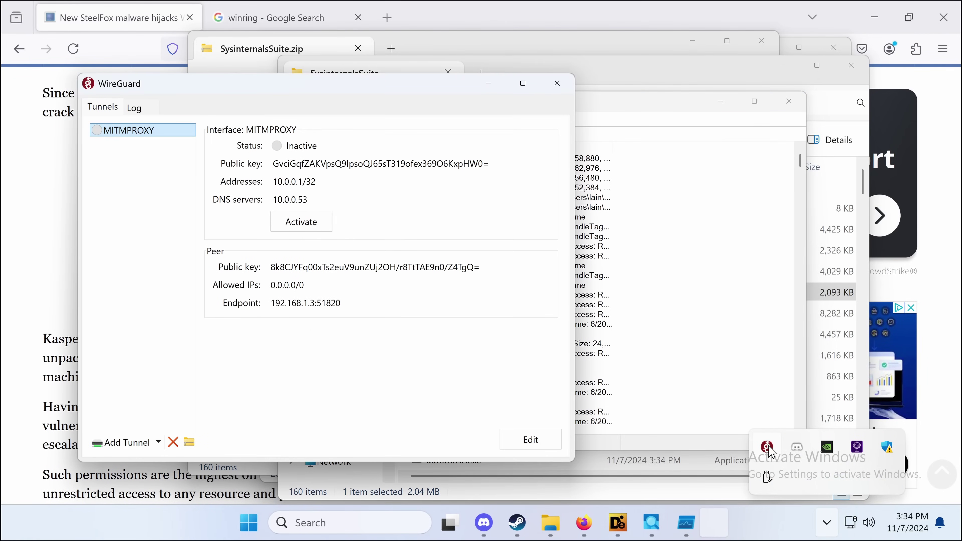
pyautogui.click(303, 222)
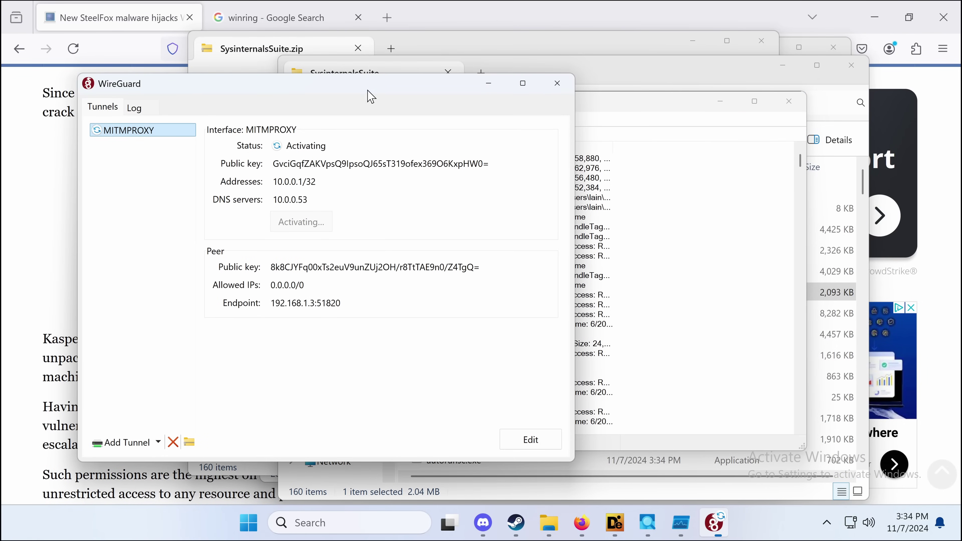
pyautogui.moveTo(371, 91); pyautogui.dragTo(393, 100)
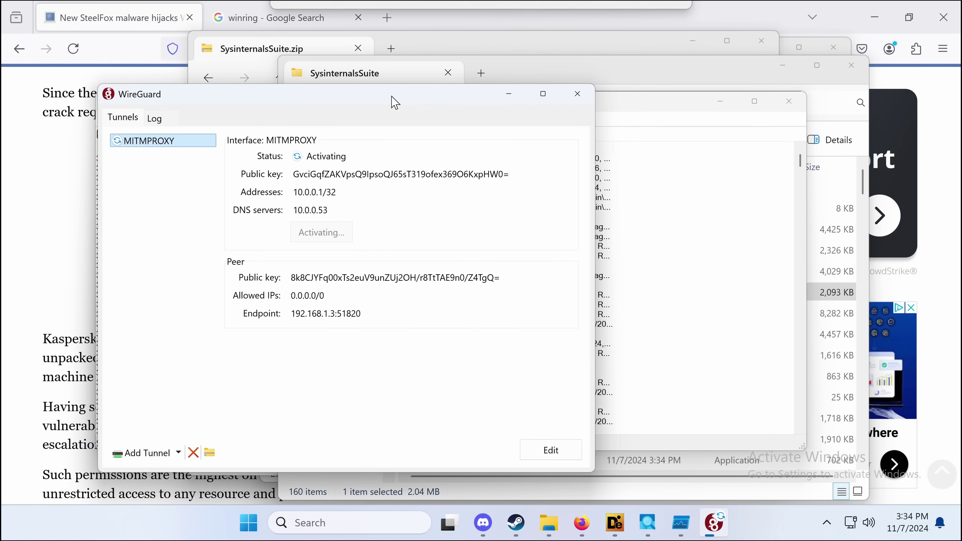
pyautogui.click(507, 95)
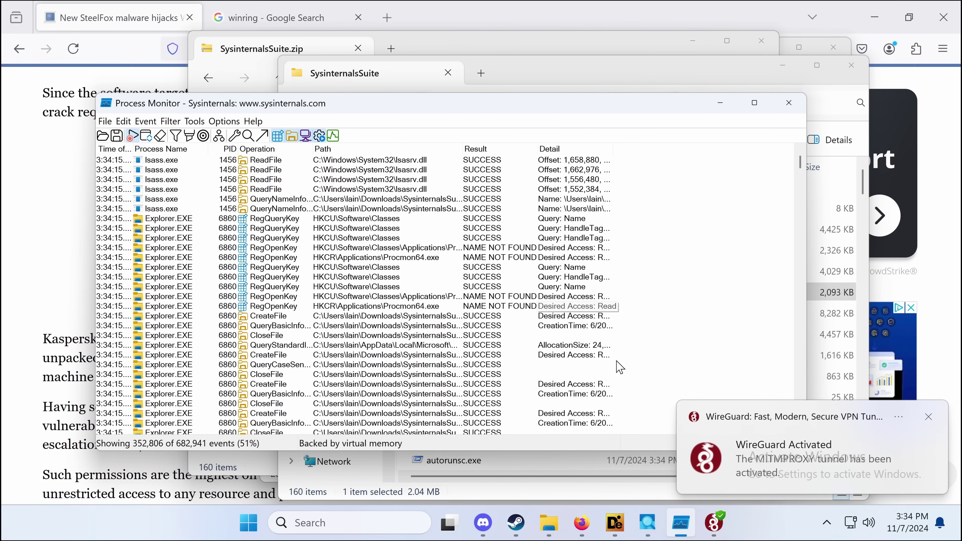
# - Run jetbrains-activator.exe from the Downloads folder and choose DataGrip as the JetBrains app
pyautogui.click(548, 521)
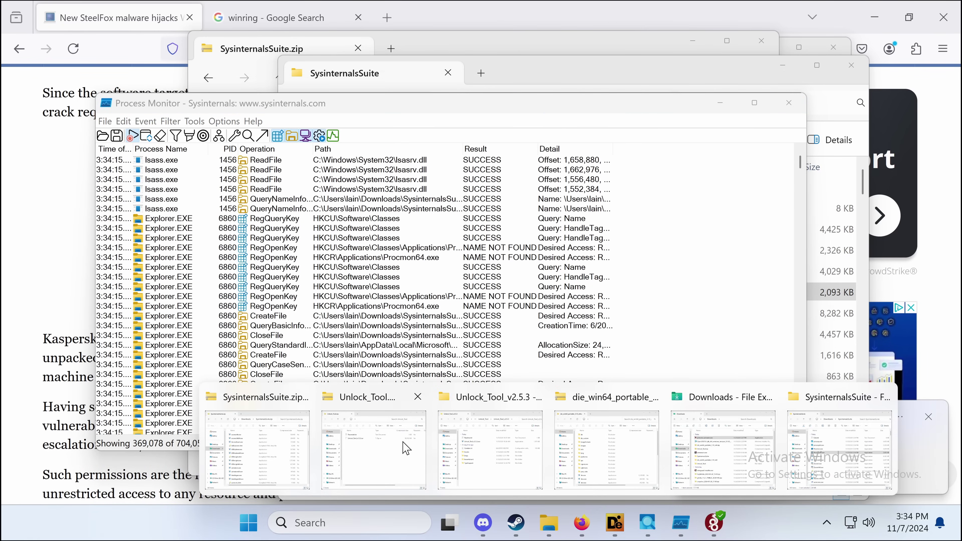
pyautogui.click(706, 394)
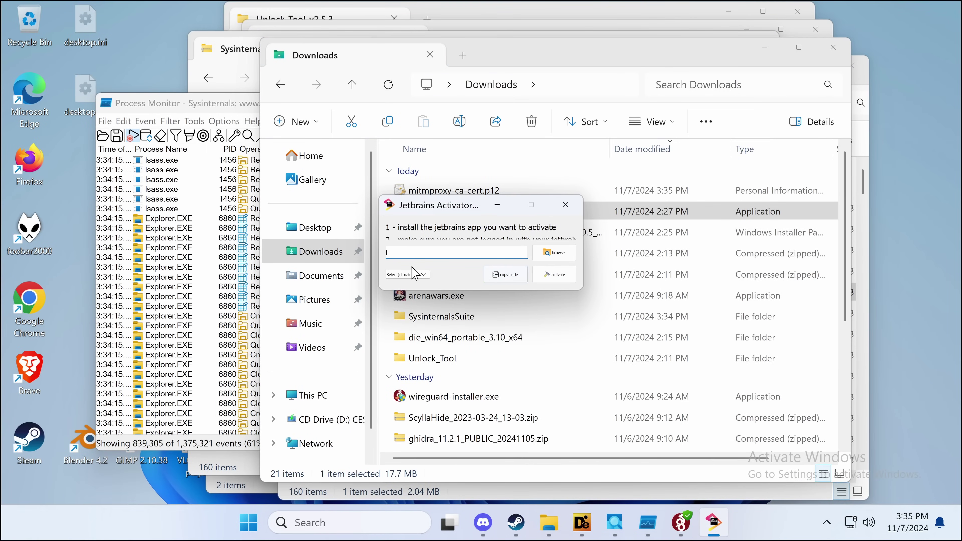
pyautogui.click(405, 275)
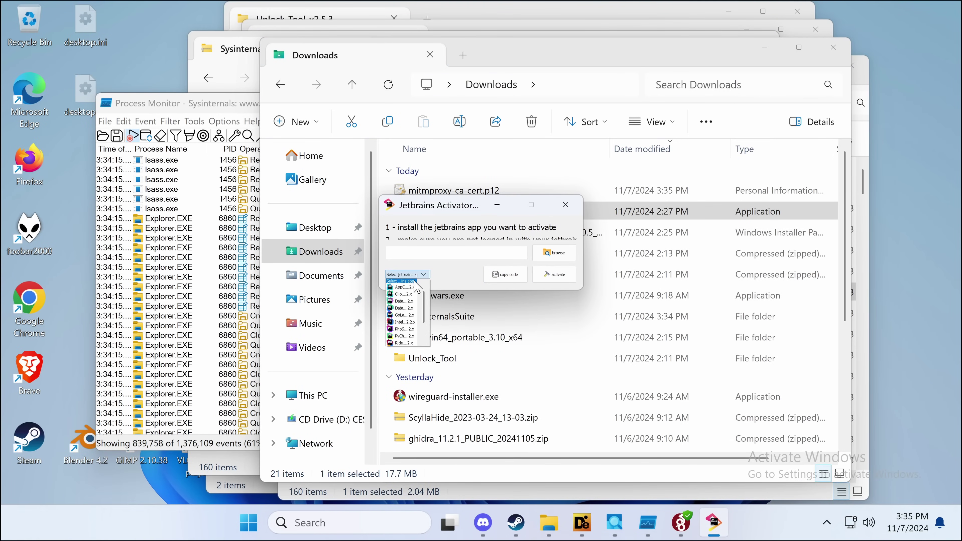
pyautogui.click(401, 301)
# - Load arenawars.exe from the Downloads folder as the DataGrip binary
pyautogui.click(555, 251)
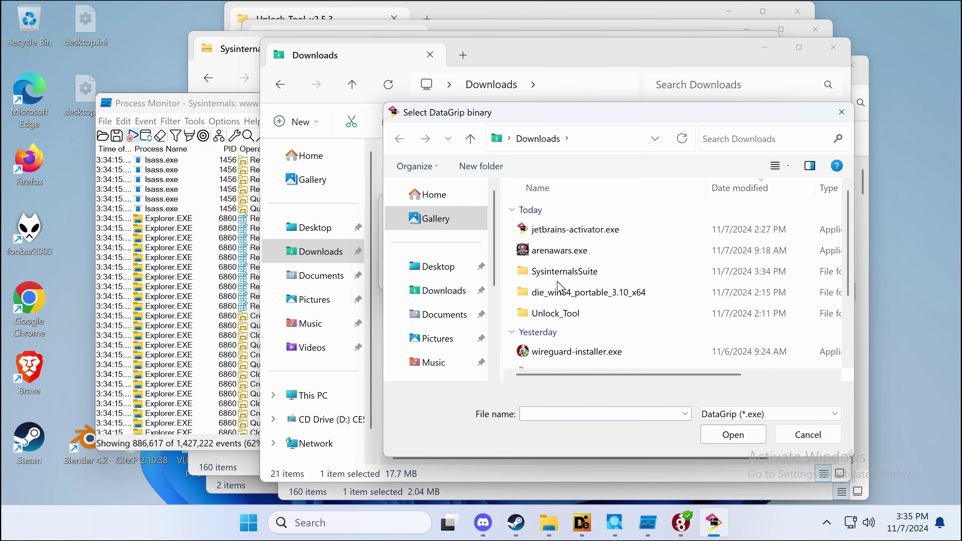
pyautogui.click(423, 314)
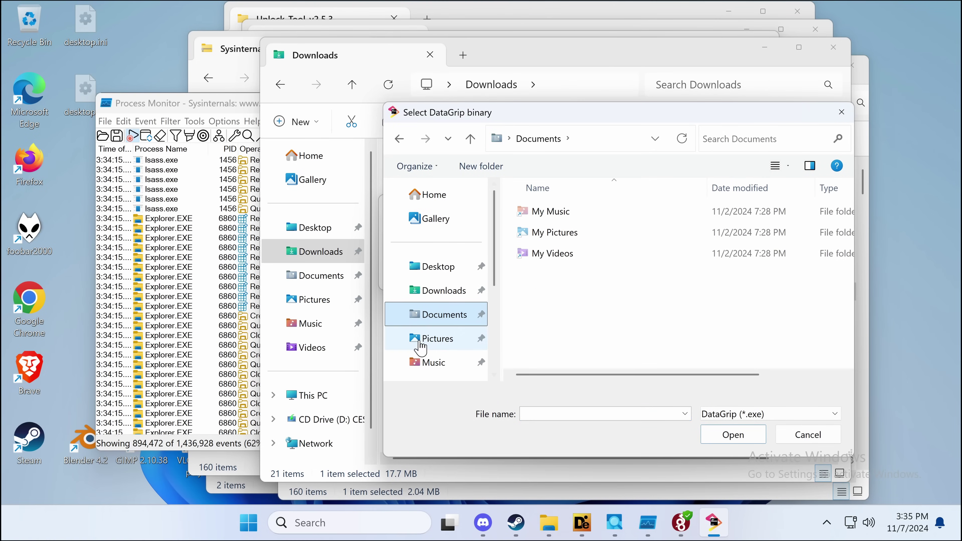
pyautogui.click(442, 292)
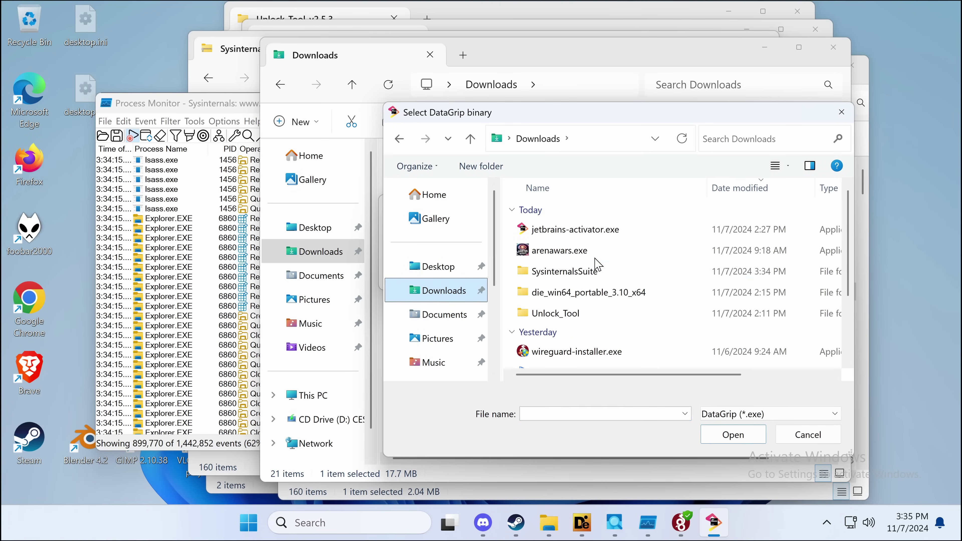
pyautogui.click(595, 258)
pyautogui.click(732, 435)
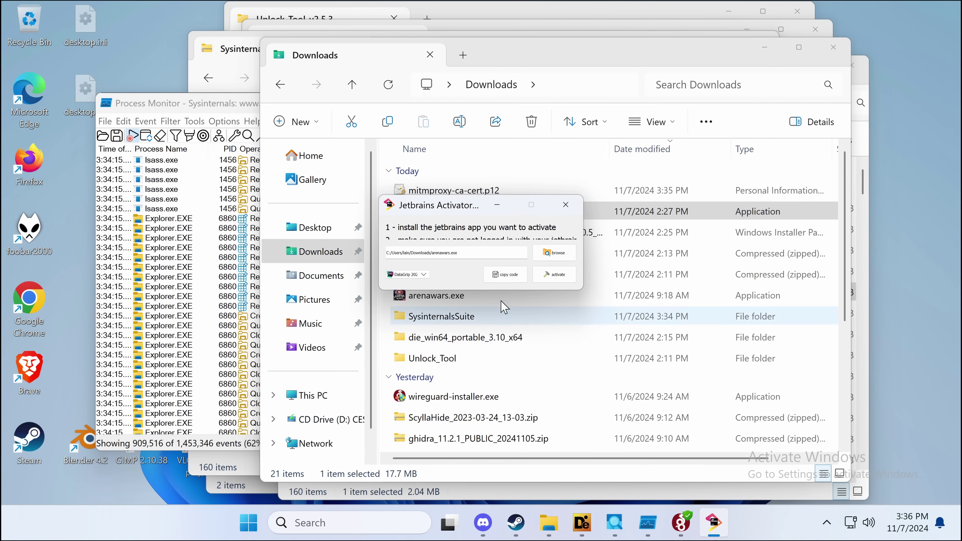
# - Start the activation, allow jetbrains-activator.exe to run as administrator after viewing its details, and bring the relaunched activator window forward
pyautogui.click(558, 282)
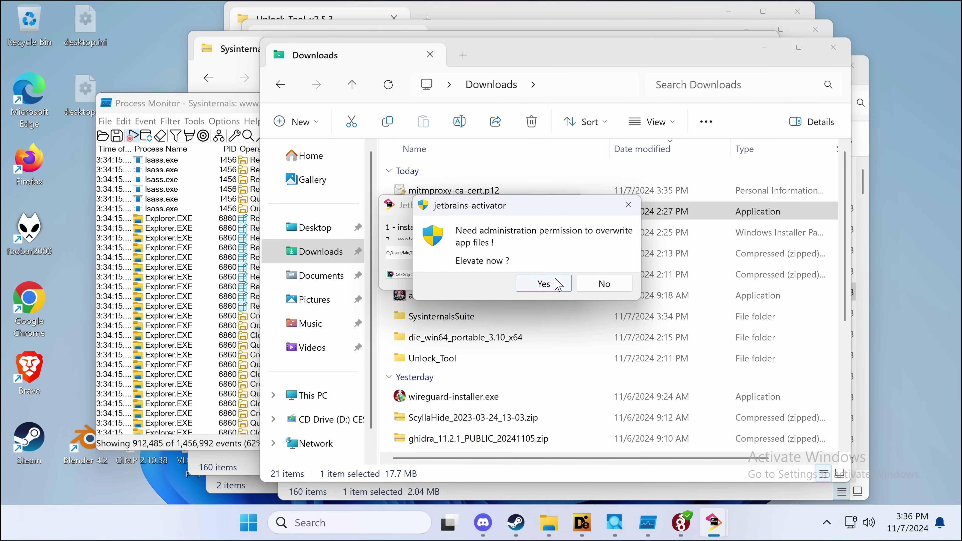
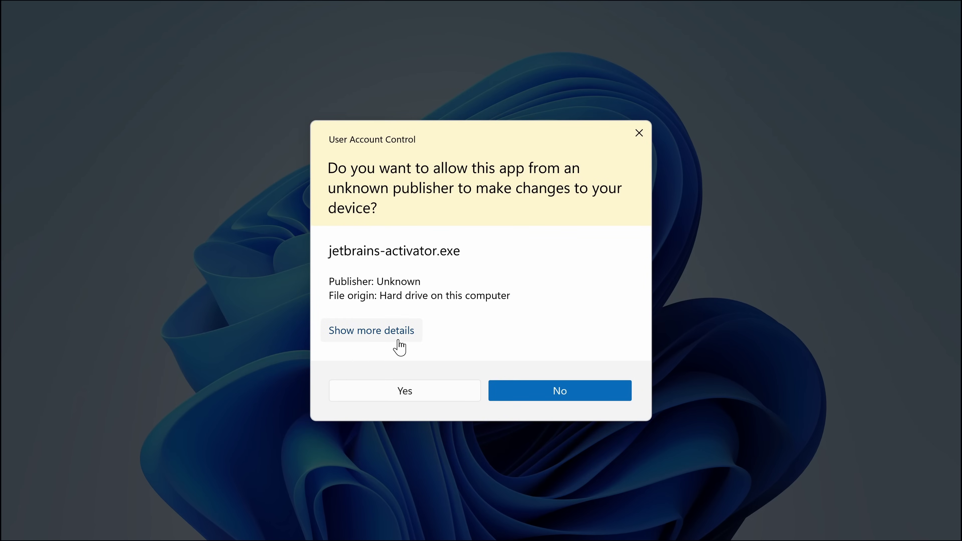
pyautogui.click(393, 332)
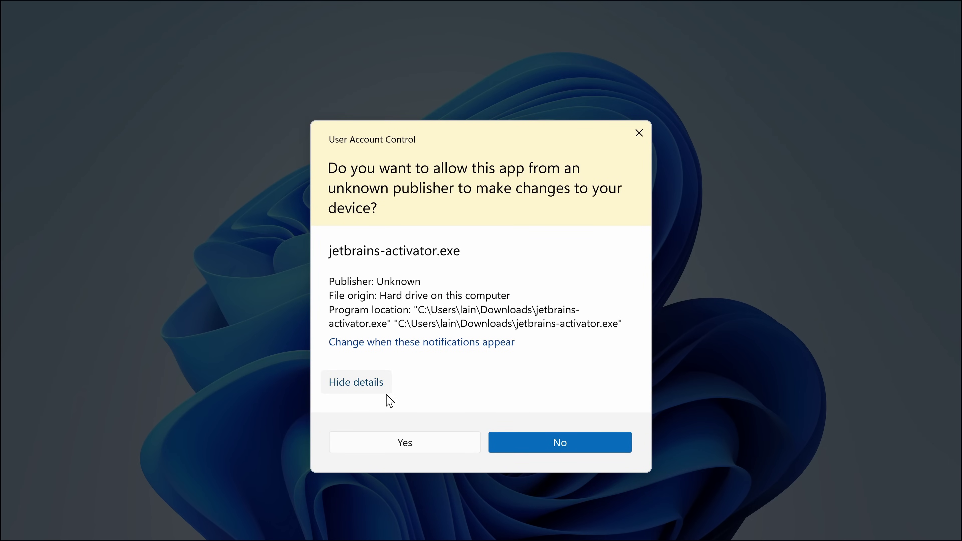
pyautogui.click(398, 443)
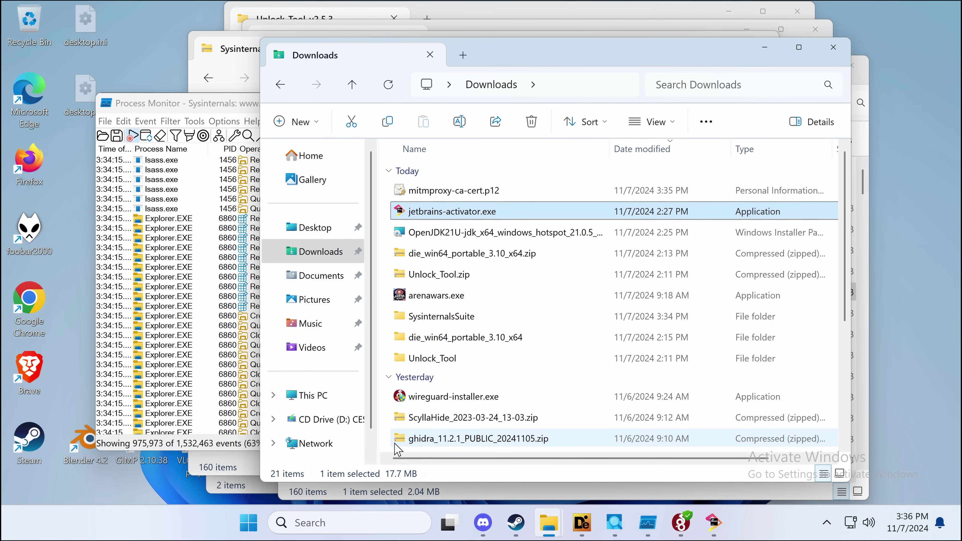
pyautogui.click(714, 524)
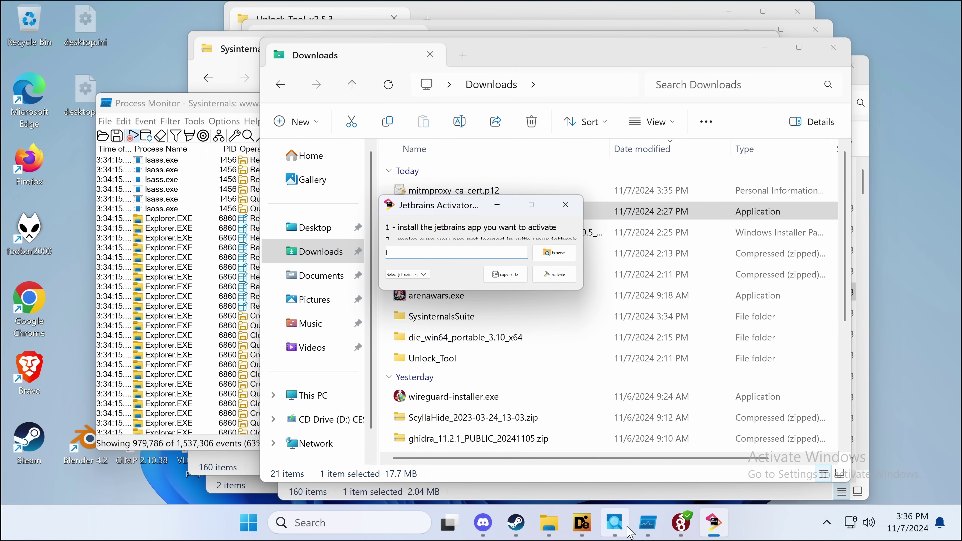
# - Switch to Process Explorer, relaunch it with administrator rights to show details for all processes, and look through the process list
pyautogui.click(647, 523)
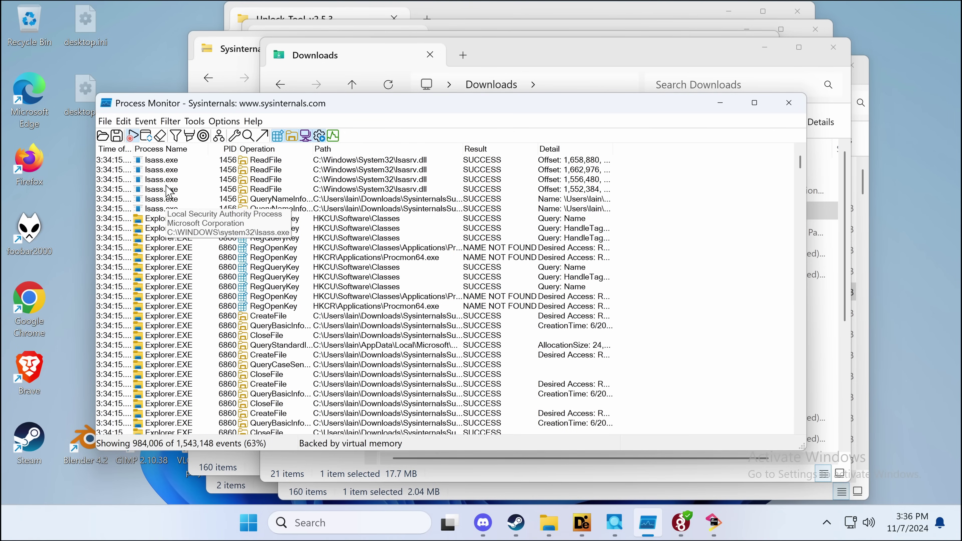
pyautogui.click(614, 523)
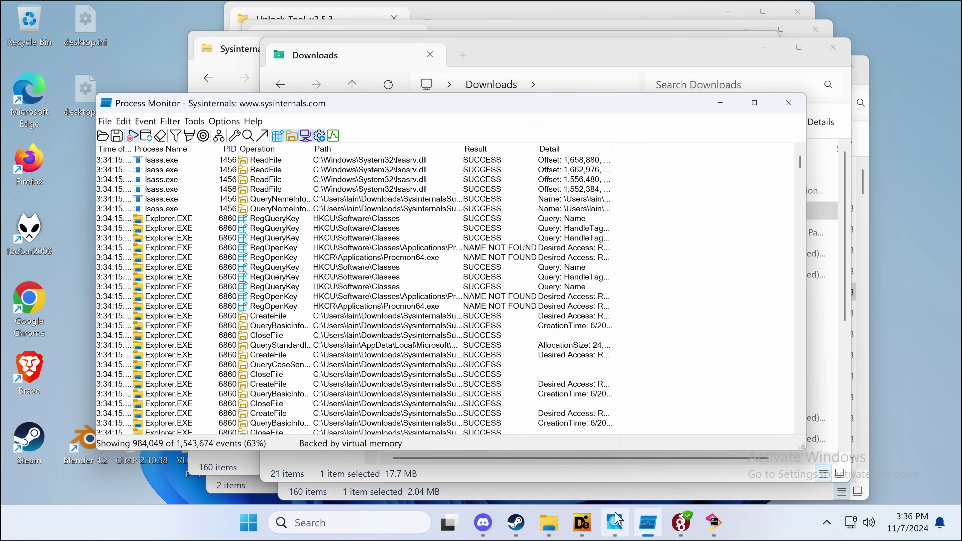
pyautogui.click(564, 348)
pyautogui.click(92, 66)
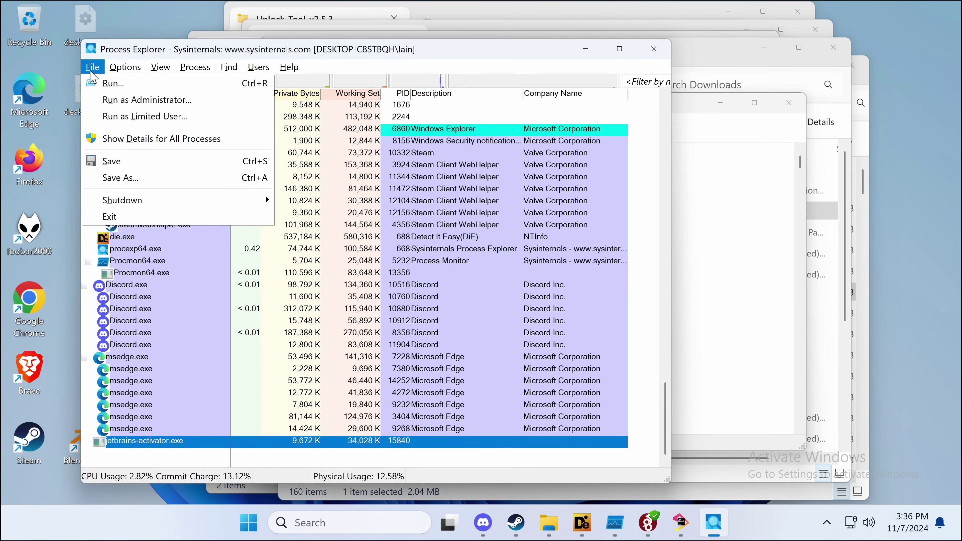
pyautogui.click(130, 140)
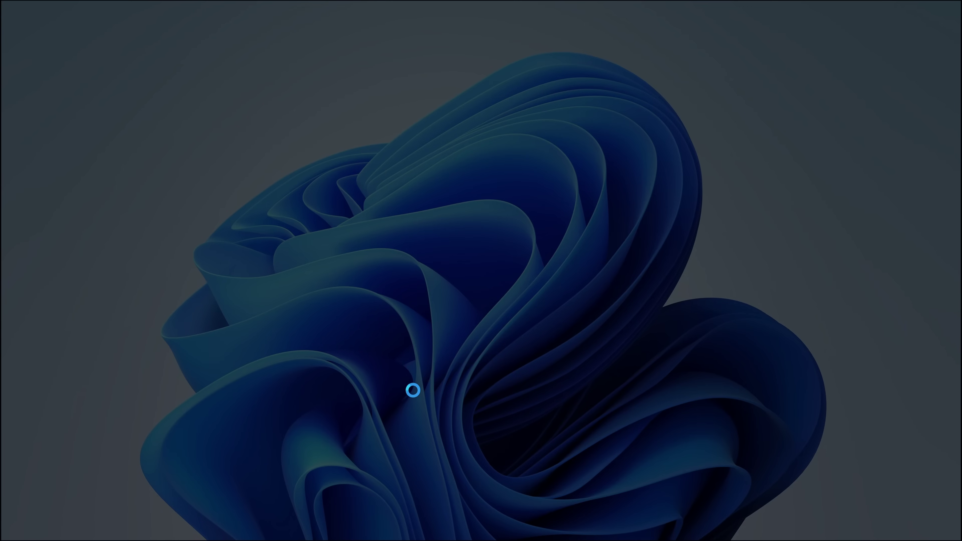
pyautogui.click(402, 391)
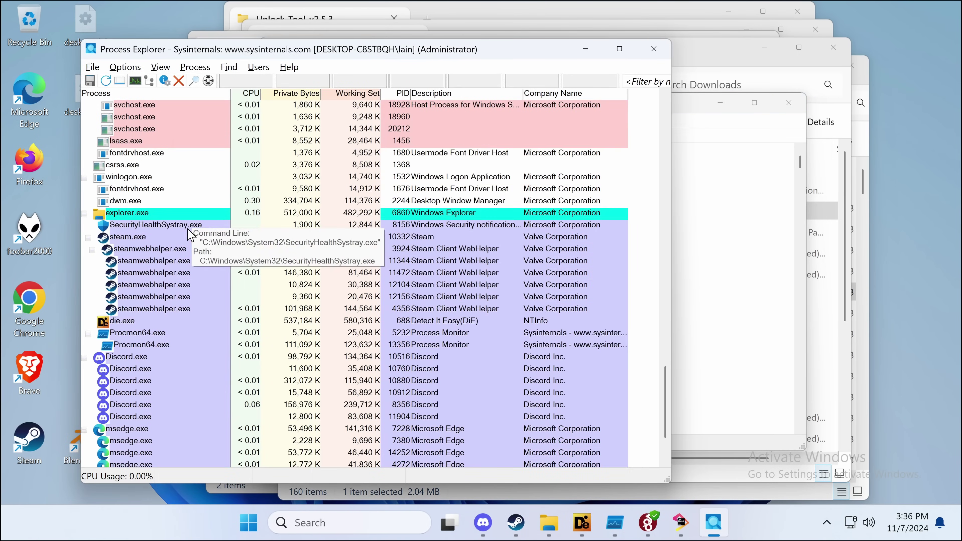
pyautogui.scroll(-3, 188, 235)
pyautogui.click(156, 430)
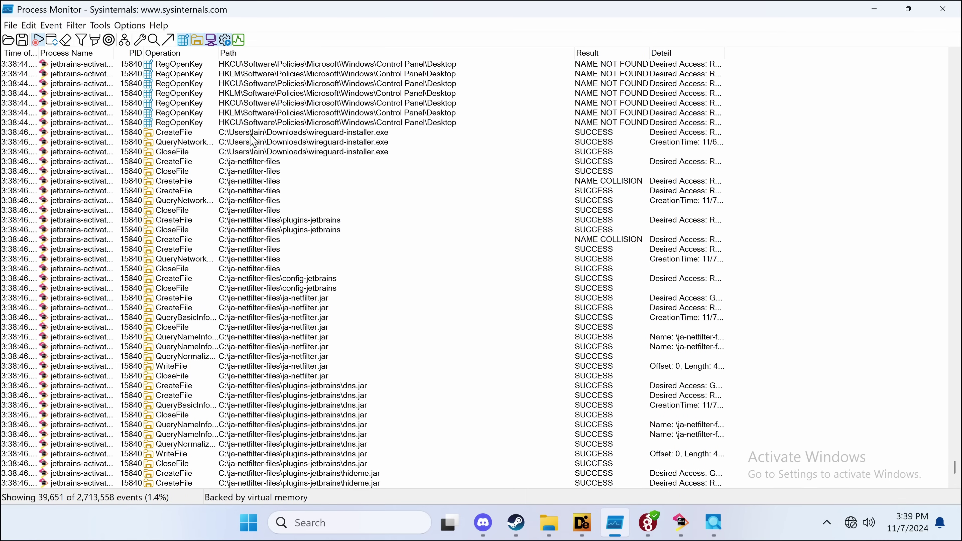
# - Examine the file events of jetbrains-activator.exe in Process Monitor, covering wireguard-installer.exe and the C:\ja-netfilter-files folder
pyautogui.click(252, 134)
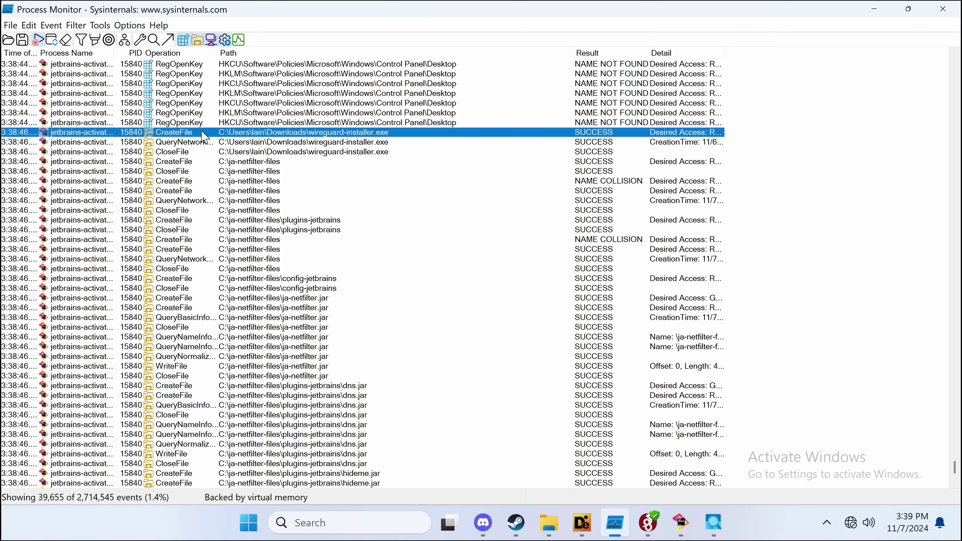
pyautogui.click(178, 152)
pyautogui.click(217, 135)
pyautogui.click(252, 168)
pyautogui.click(240, 181)
pyautogui.scroll(-5, 240, 182)
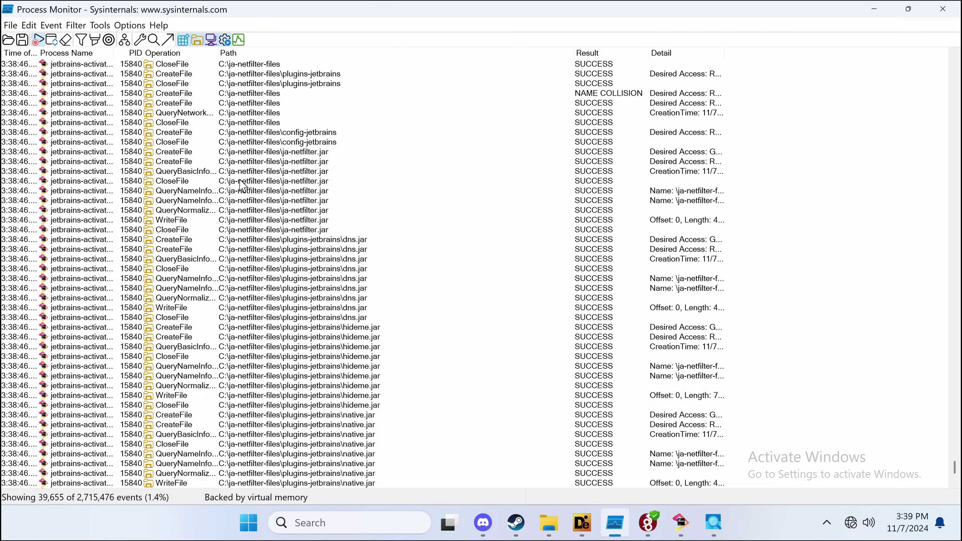
pyautogui.scroll(-20, 242, 185)
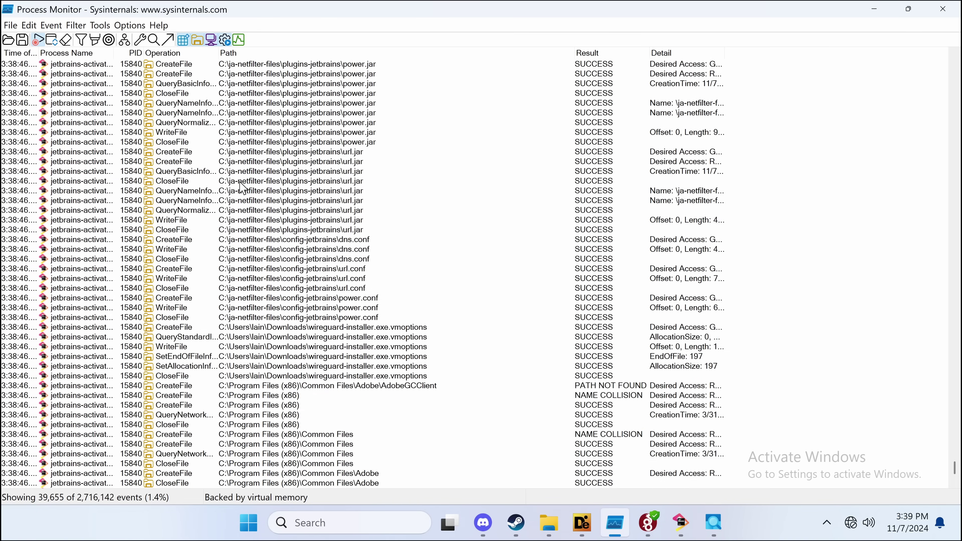
pyautogui.scroll(-1, 243, 187)
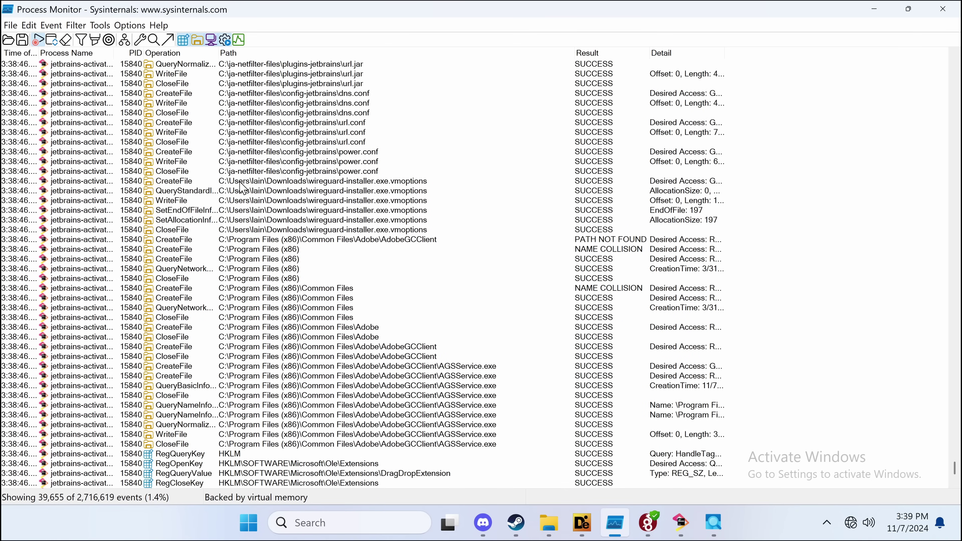
# - Inspect the events where jetbrains-activator.exe accesses AGSService.exe in the Common Files\Adobe\AdobeGCClient folder
pyautogui.click(282, 191)
pyautogui.click(440, 406)
pyautogui.click(391, 425)
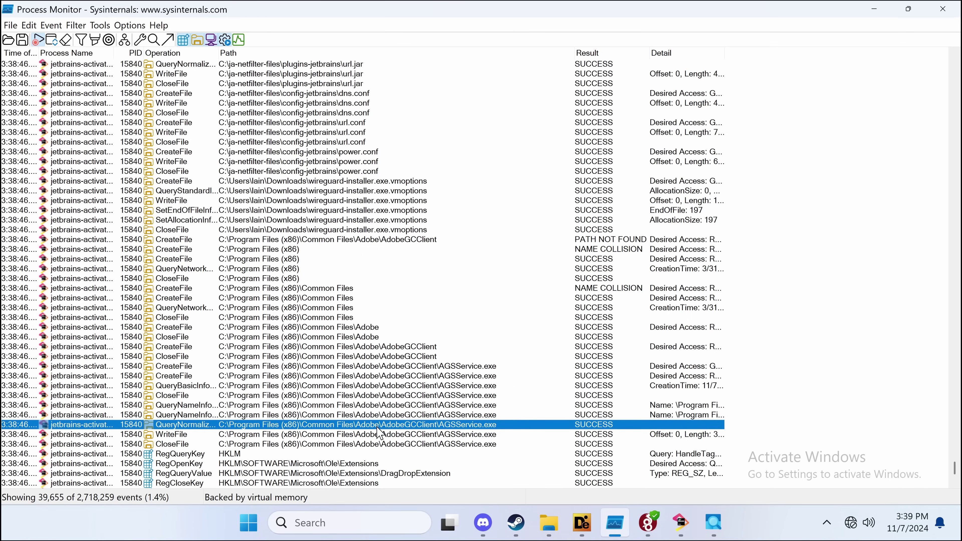
pyautogui.click(365, 387)
pyautogui.click(382, 396)
pyautogui.click(392, 415)
pyautogui.click(399, 425)
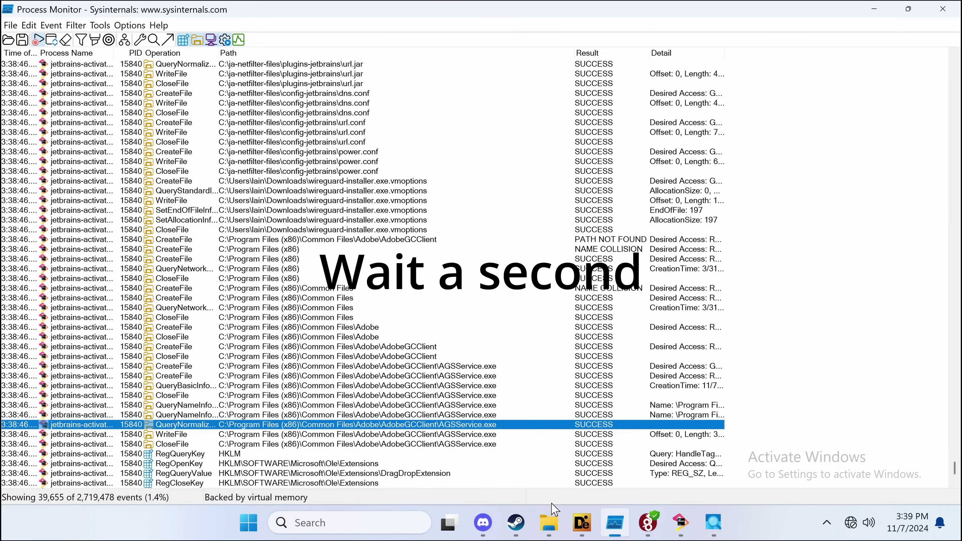
# - Browse to C:\ja-netfilter-files in File Explorer, and check the Desktop and Downloads folders
pyautogui.moveTo(555, 509)
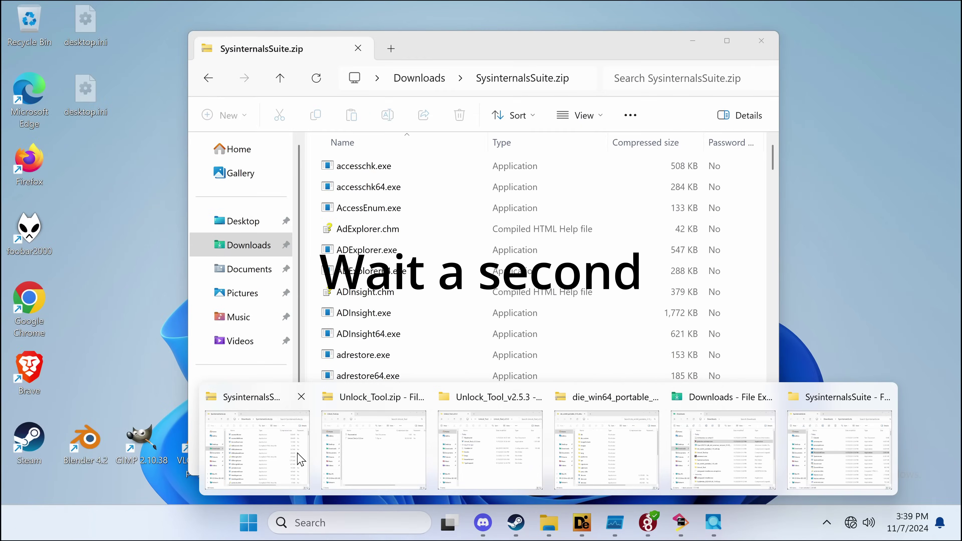
pyautogui.click(299, 455)
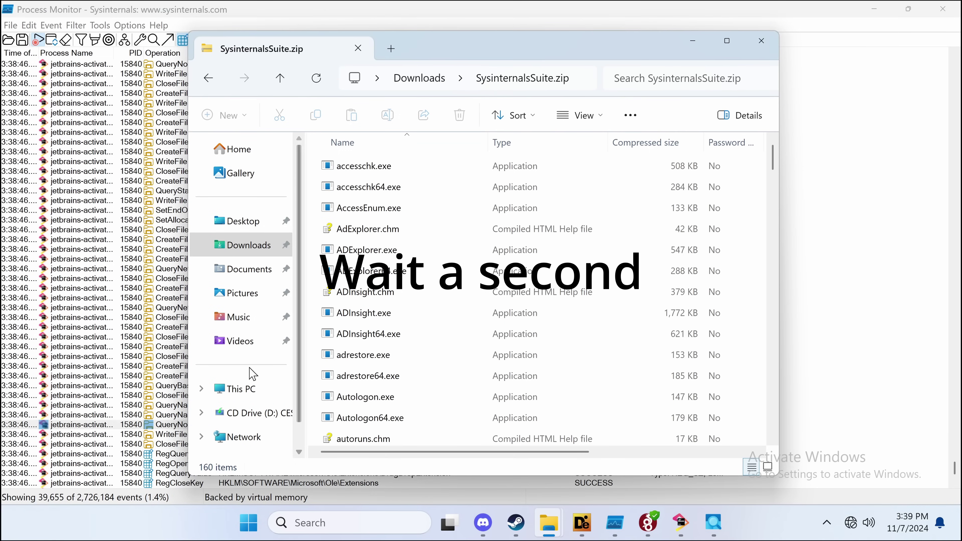
pyautogui.click(233, 390)
pyautogui.click(388, 173)
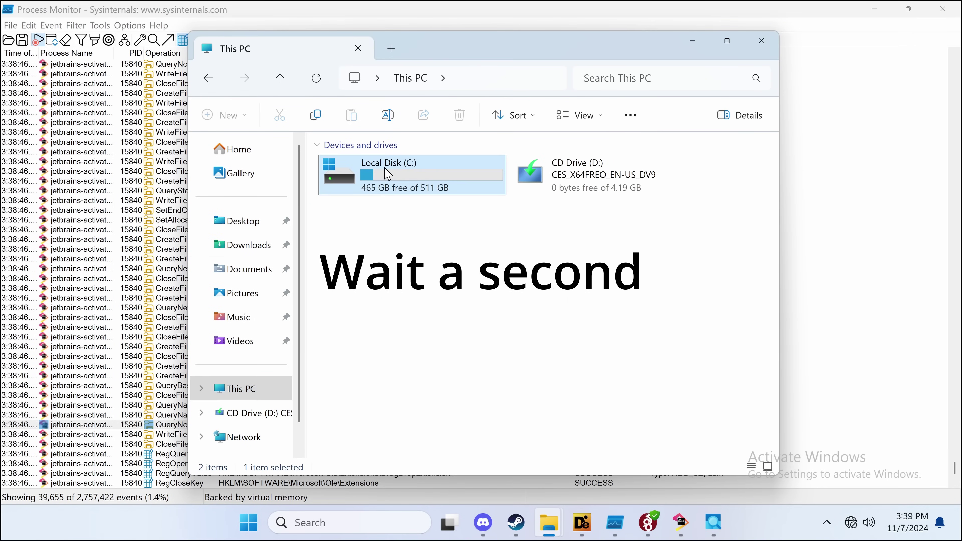
pyautogui.doubleClick(388, 174)
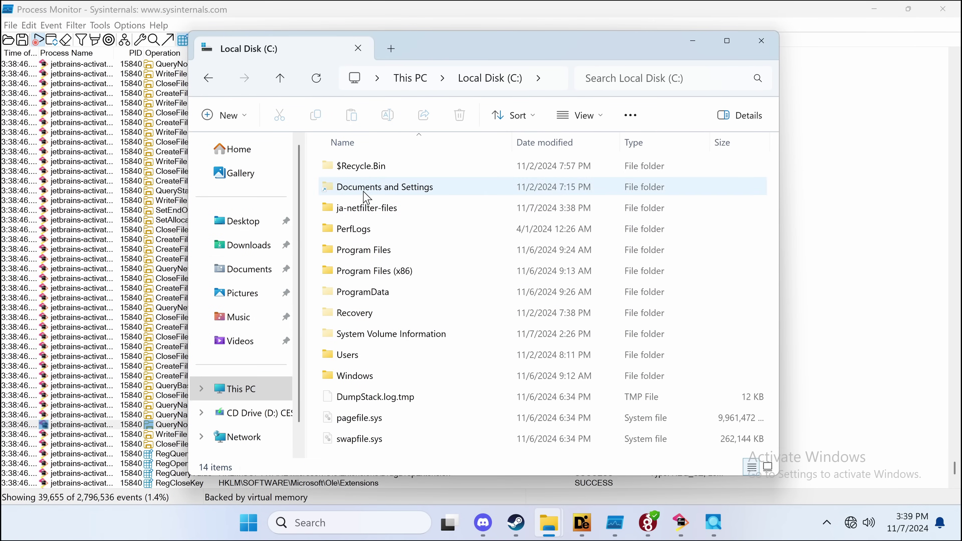
pyautogui.doubleClick(381, 208)
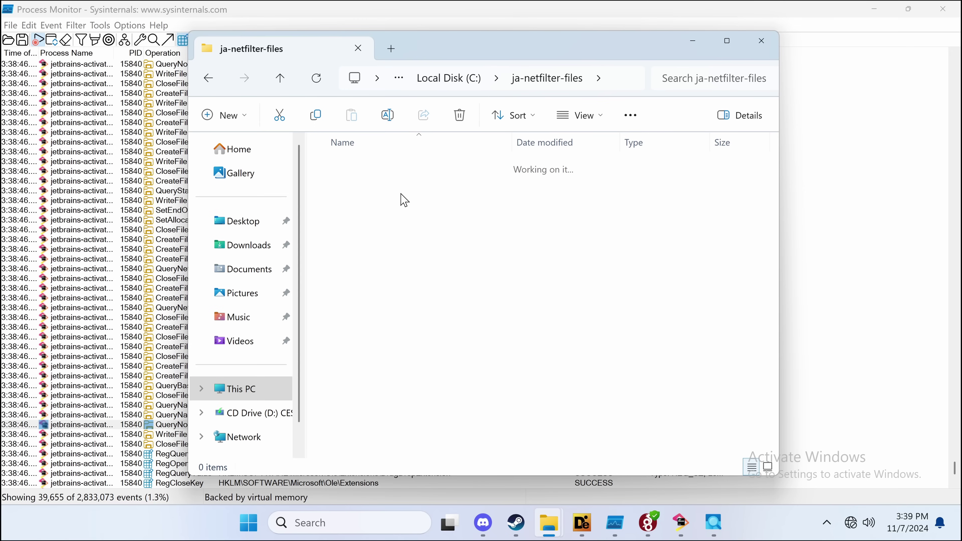
pyautogui.doubleClick(404, 200)
pyautogui.click(248, 221)
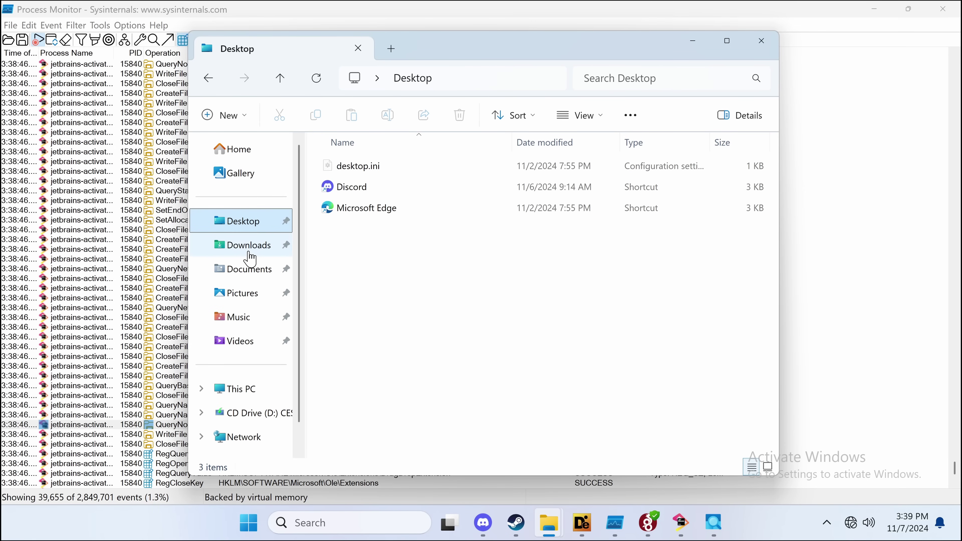
pyautogui.click(249, 253)
# - Review the jetbrains-activator.exe events that follow the AGSService.exe write in Process Monitor, including its registry and audio device accesses
pyautogui.click(219, 240)
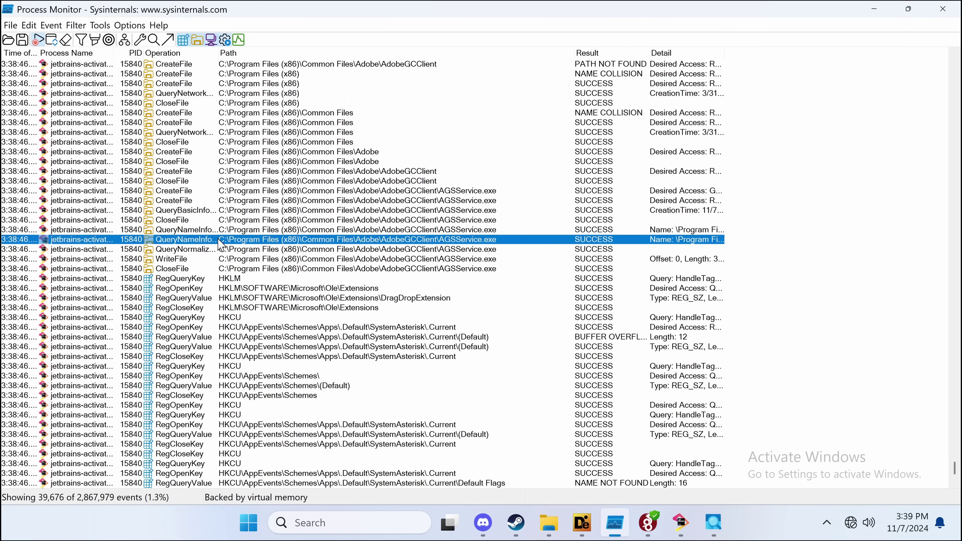
pyautogui.scroll(-18, 309, 258)
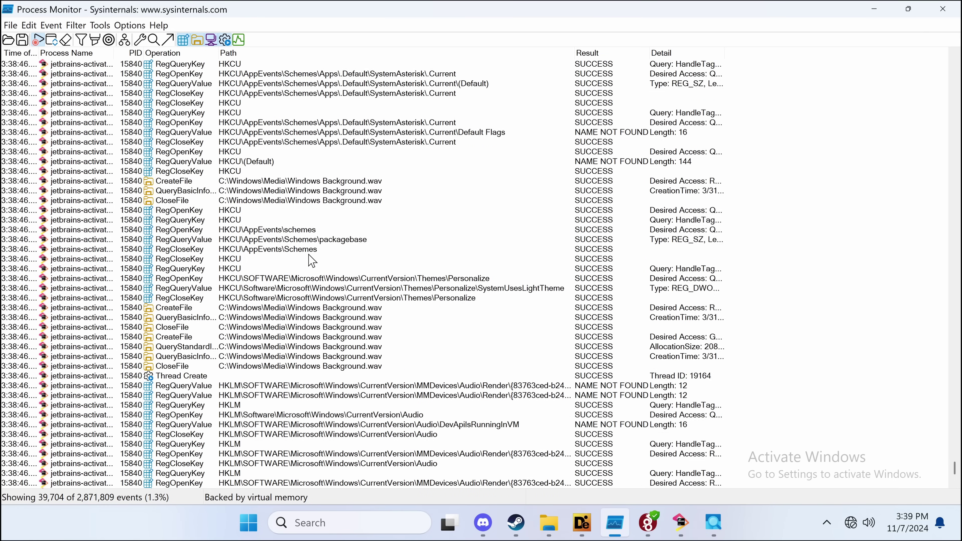
pyautogui.scroll(-13, 312, 259)
pyautogui.click(392, 220)
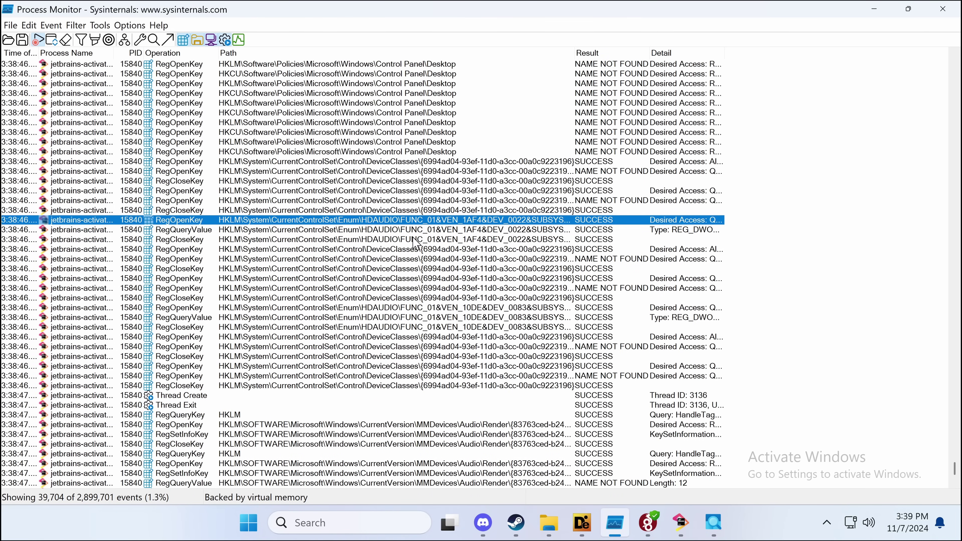
pyautogui.click(427, 250)
pyautogui.click(459, 213)
pyautogui.click(401, 163)
pyautogui.scroll(-20, 402, 171)
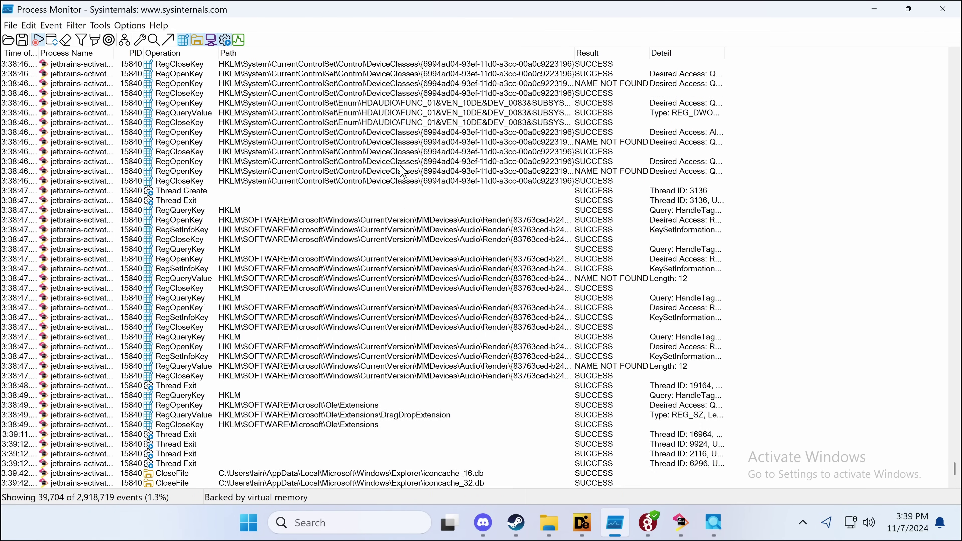
pyautogui.scroll(-1, 366, 242)
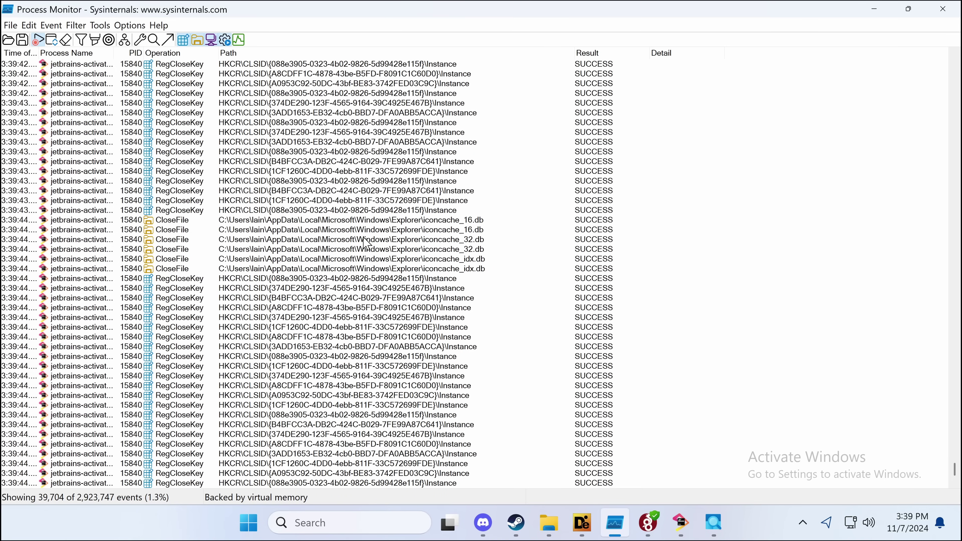
pyautogui.scroll(3, 365, 242)
pyautogui.scroll(-3, 365, 243)
# - Bring the Jetbrains Activator window forward, and find and open the Windows Services console
pyautogui.hotkey('alt', 'Tab')
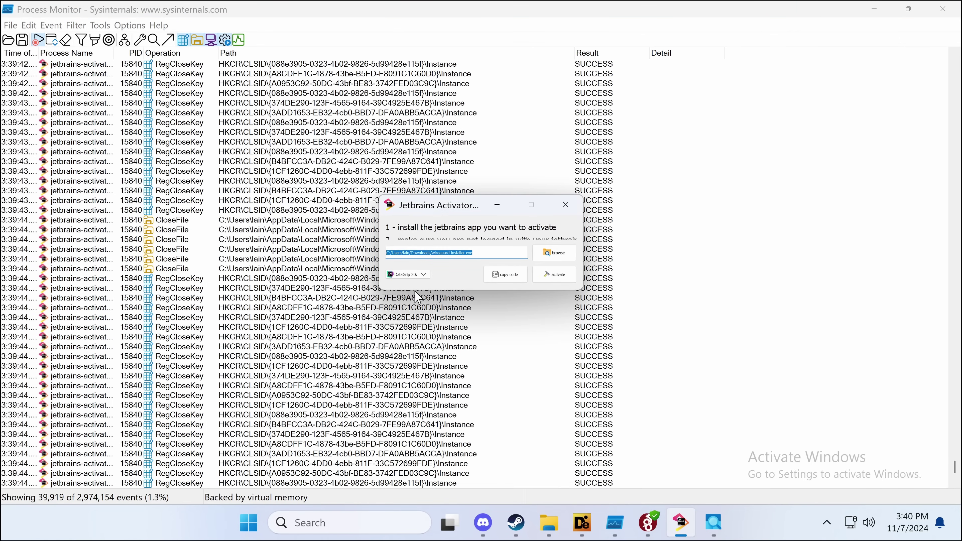
pyautogui.press('super')
pyautogui.write('services')
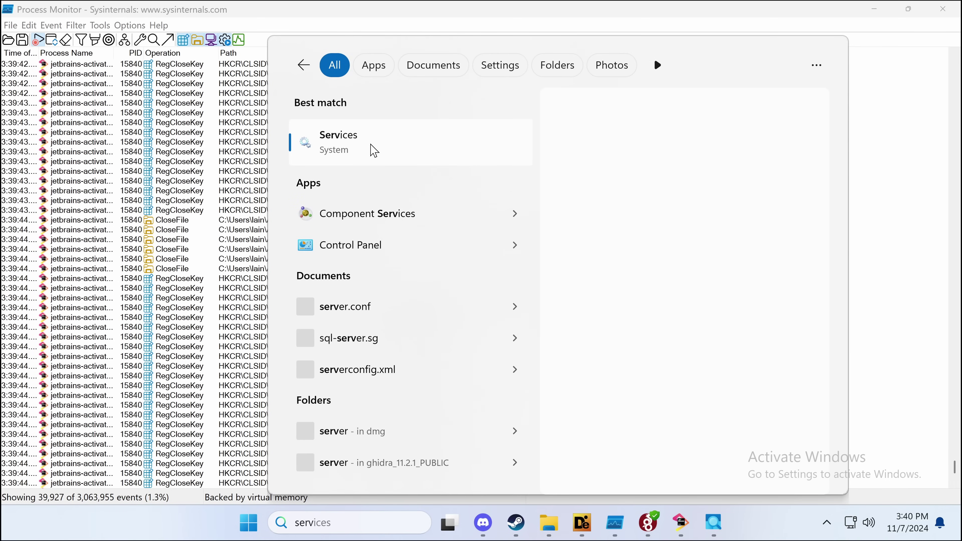
pyautogui.click(370, 149)
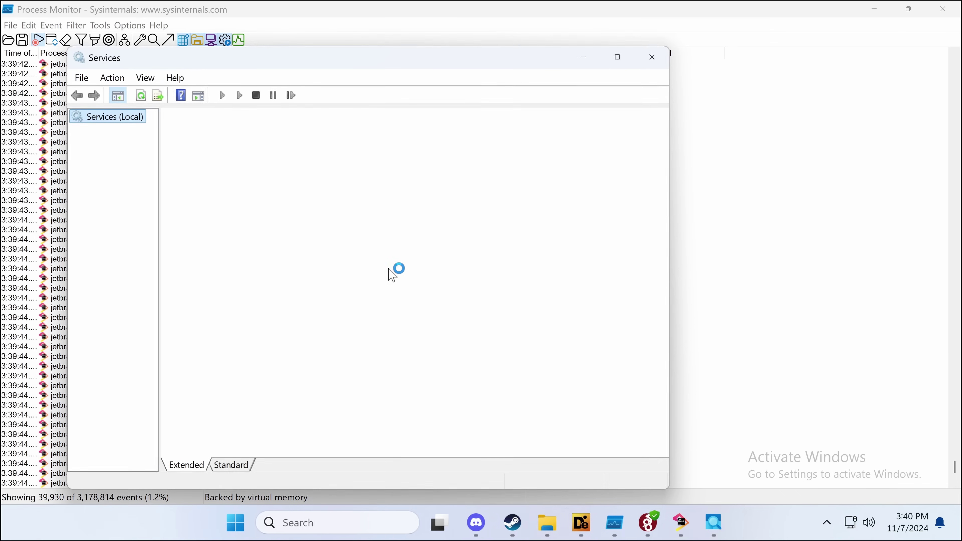
# - Jump to the services beginning with W and look through the entries around them for suspicious services
pyautogui.click(389, 268)
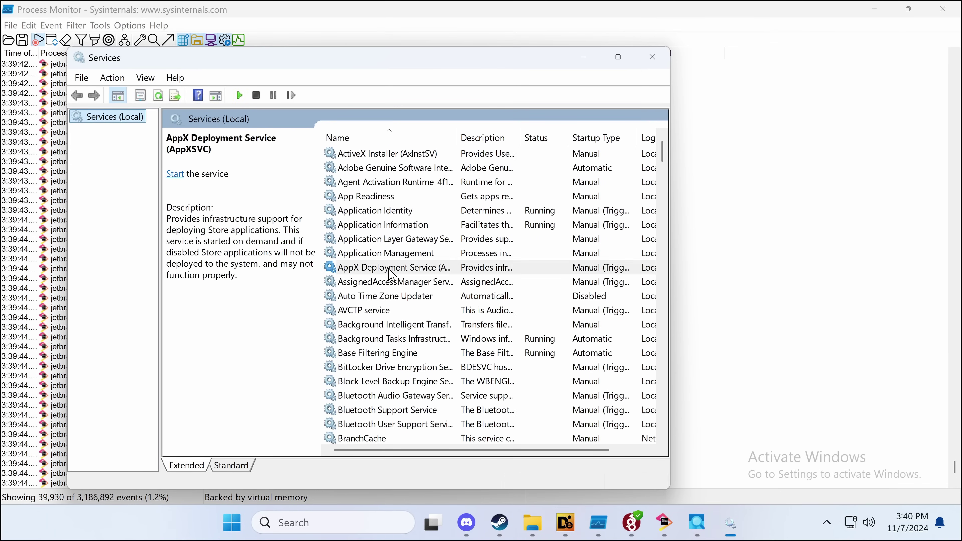
pyautogui.press('w')
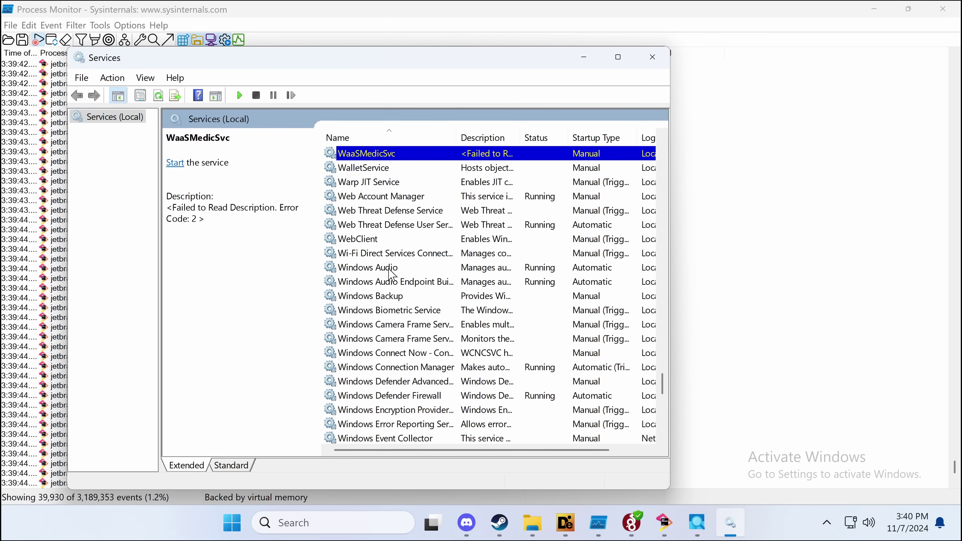
pyautogui.scroll(-2, 391, 273)
pyautogui.scroll(6, 392, 273)
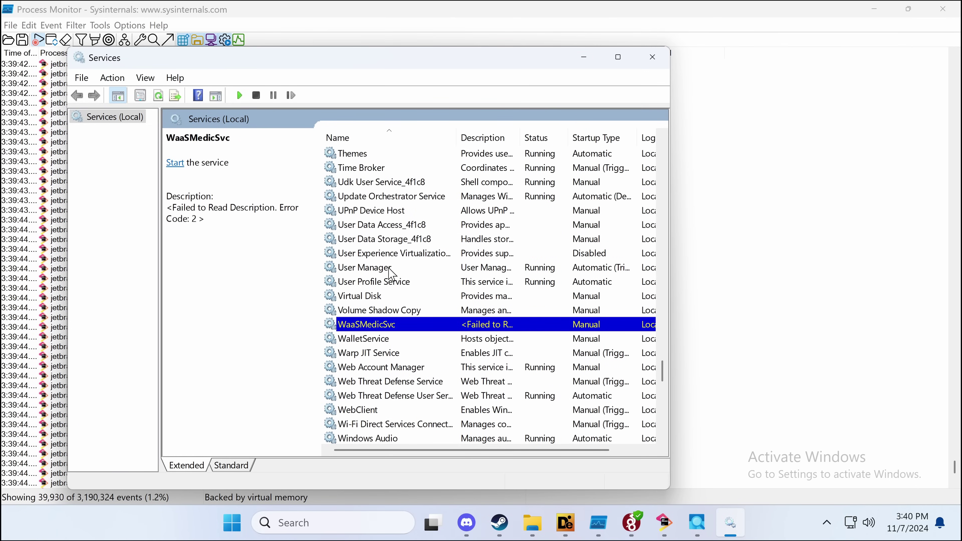
pyautogui.click(390, 353)
pyautogui.scroll(-7, 394, 357)
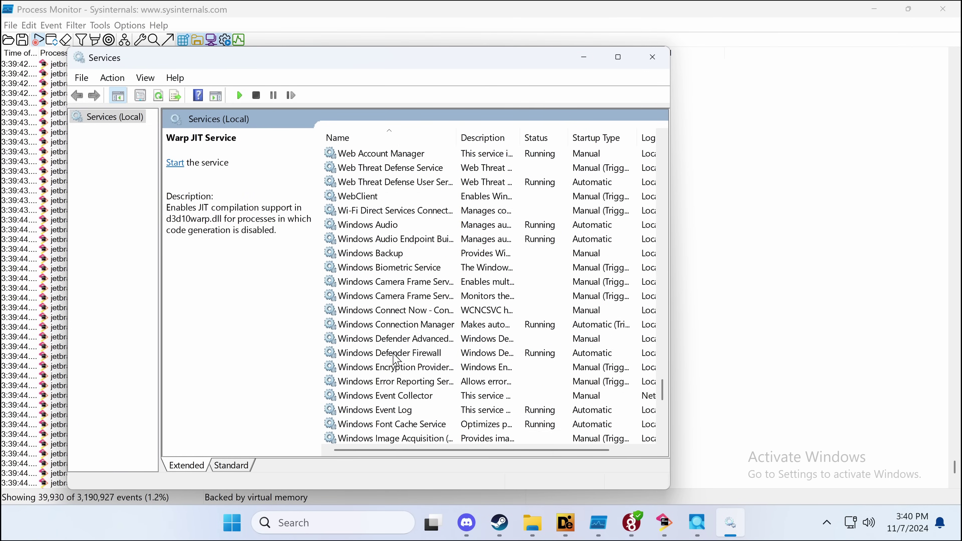
pyautogui.scroll(-5, 394, 356)
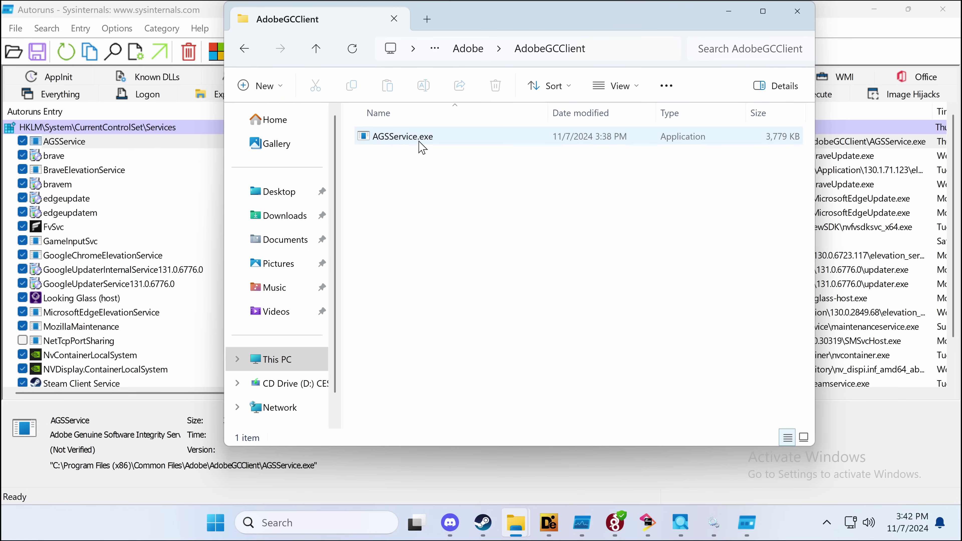
# - View the general properties, digital signatures and file details of AGSService.exe in the AdobeGCClient folder, and return to the folder window
pyautogui.click(422, 147)
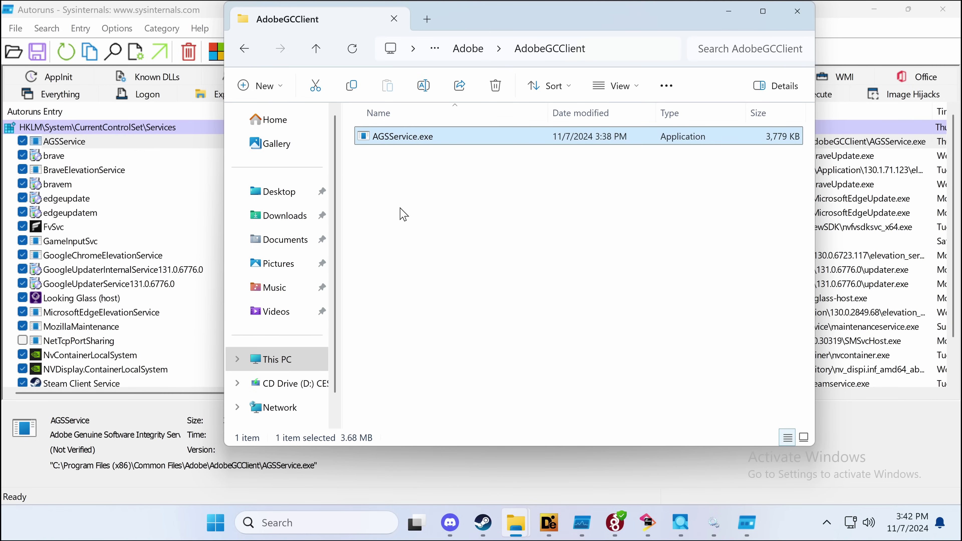
pyautogui.hotkey('shift', 'F10')
pyautogui.click(439, 366)
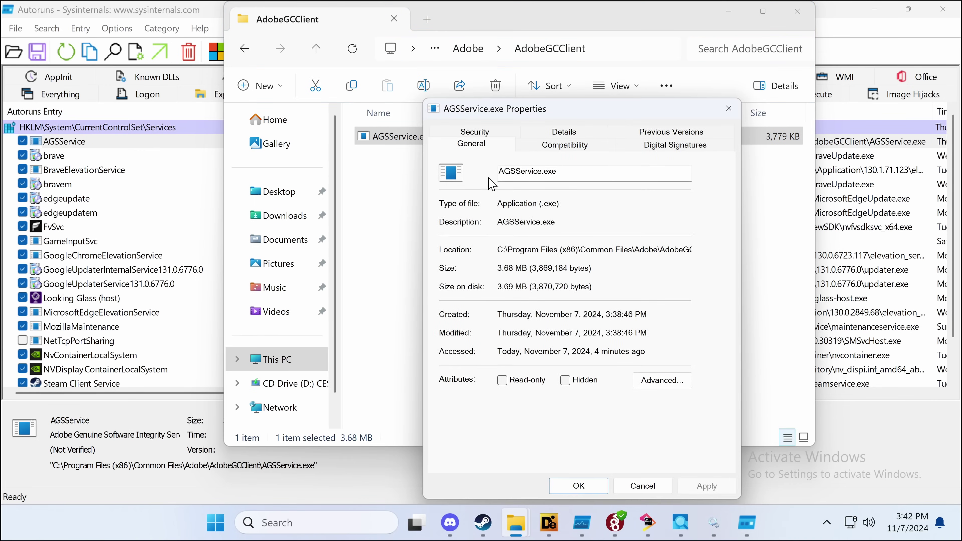
pyautogui.click(694, 147)
pyautogui.click(565, 132)
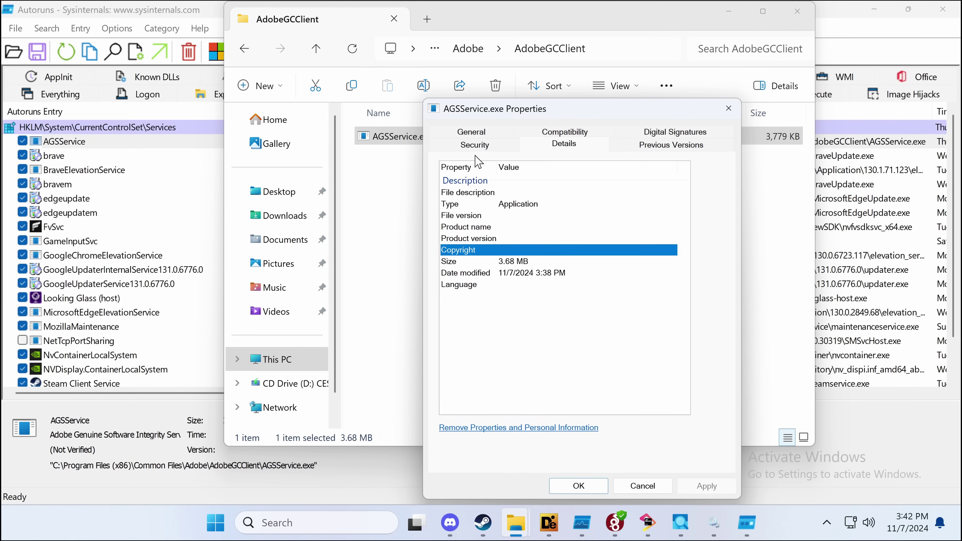
pyautogui.click(480, 132)
pyautogui.click(358, 214)
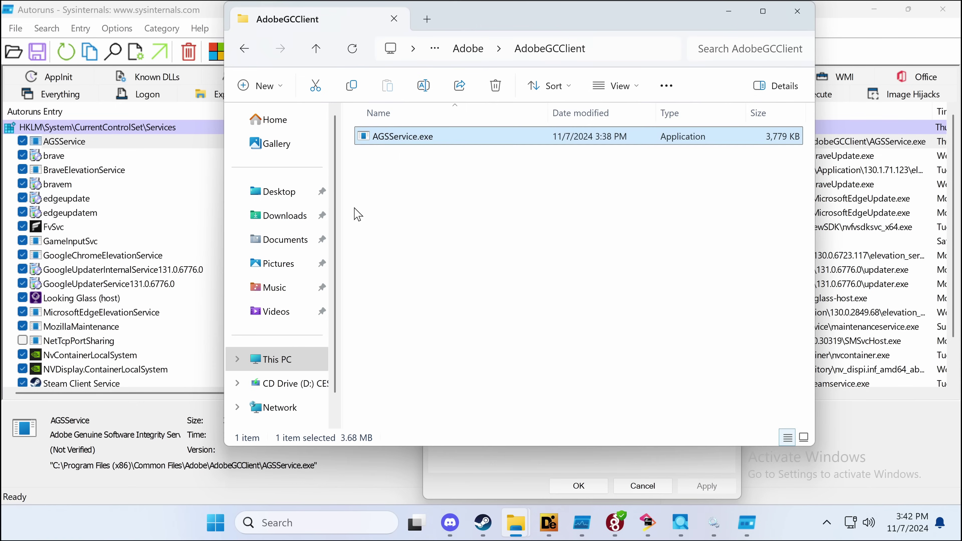
# - Open Google Chrome and go to virustotal.com
pyautogui.click(367, 524)
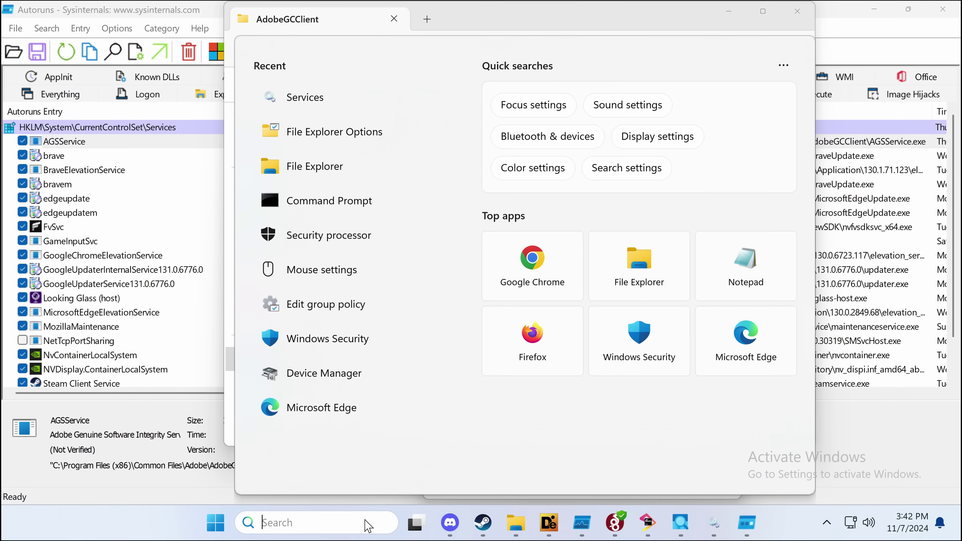
pyautogui.press('Escape')
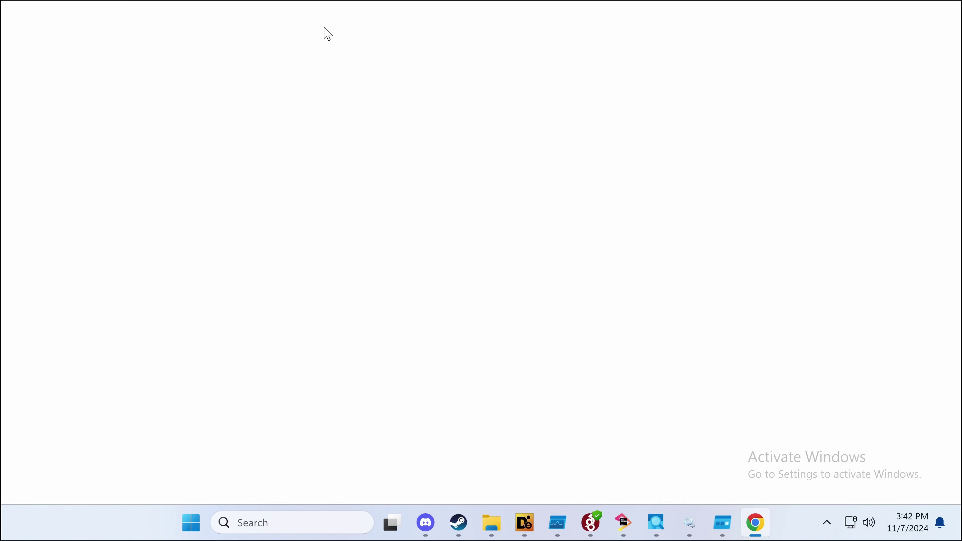
pyautogui.moveTo(321, 36); pyautogui.dragTo(446, 292)
pyautogui.write('virus')
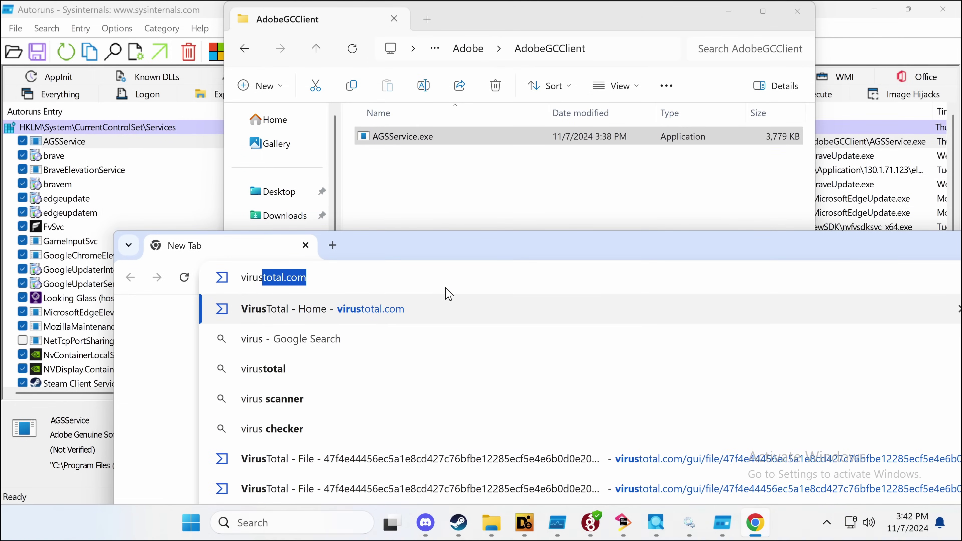
pyautogui.write('total.c')
pyautogui.press('Return')
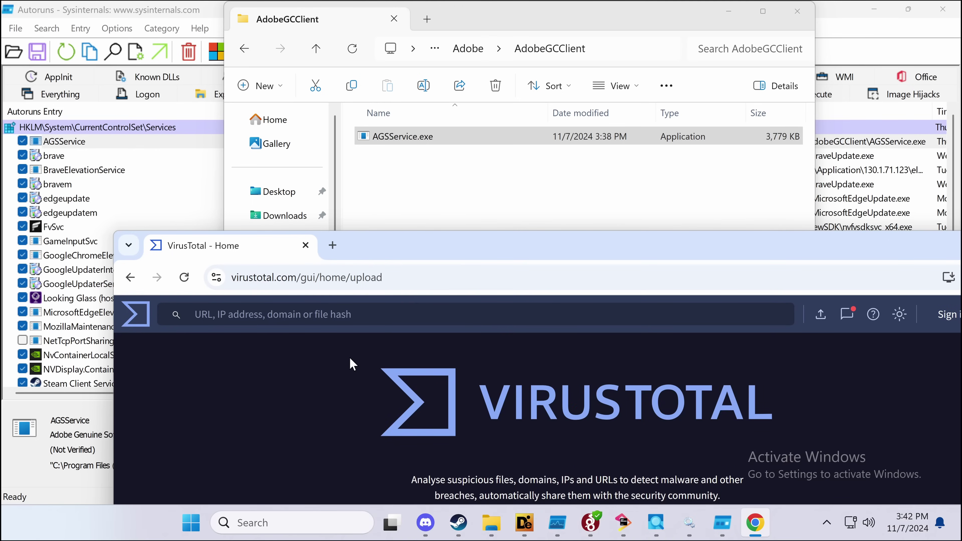
# - Maximize the browser window and upload AGSService.exe to VirusTotal for analysis
pyautogui.scroll(-5, 352, 364)
pyautogui.moveTo(436, 246); pyautogui.dragTo(435, 2)
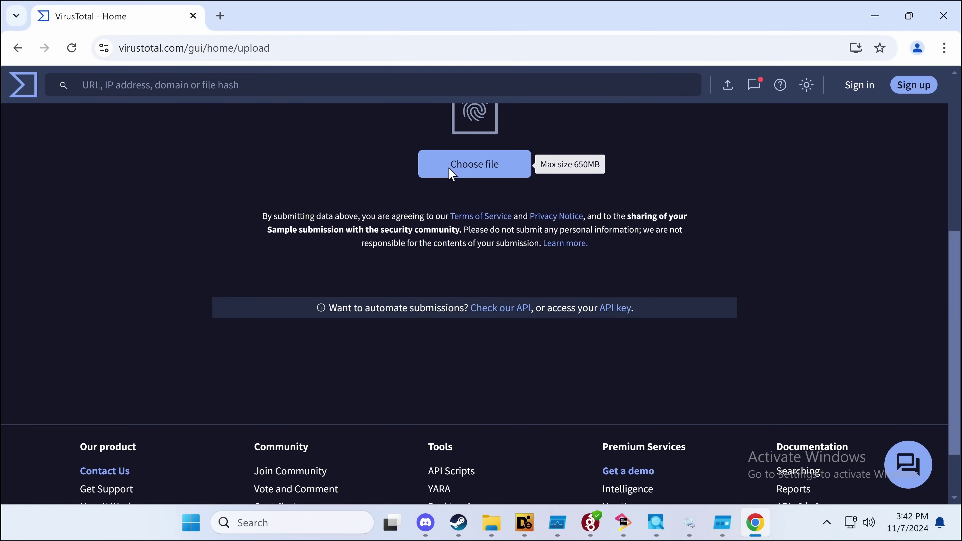
pyautogui.click(450, 167)
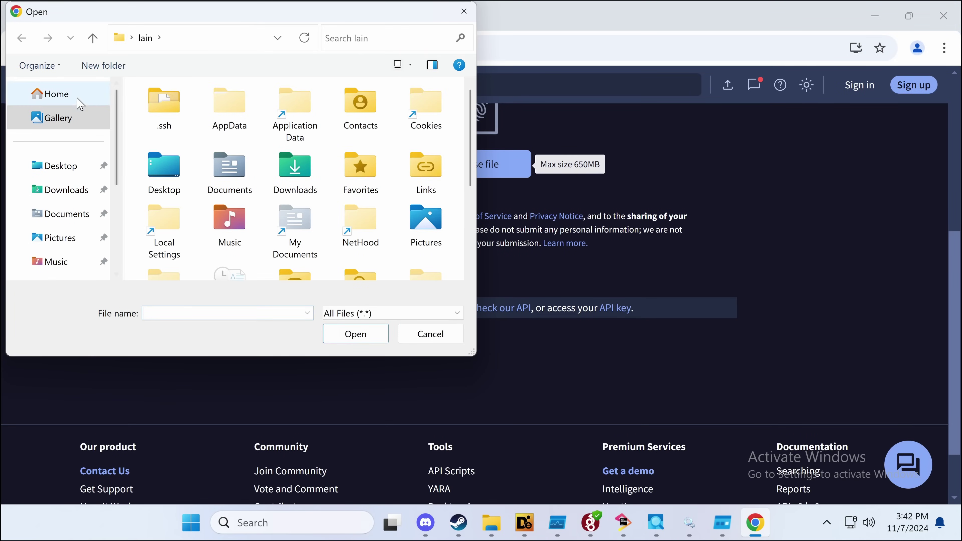
pyautogui.click(57, 190)
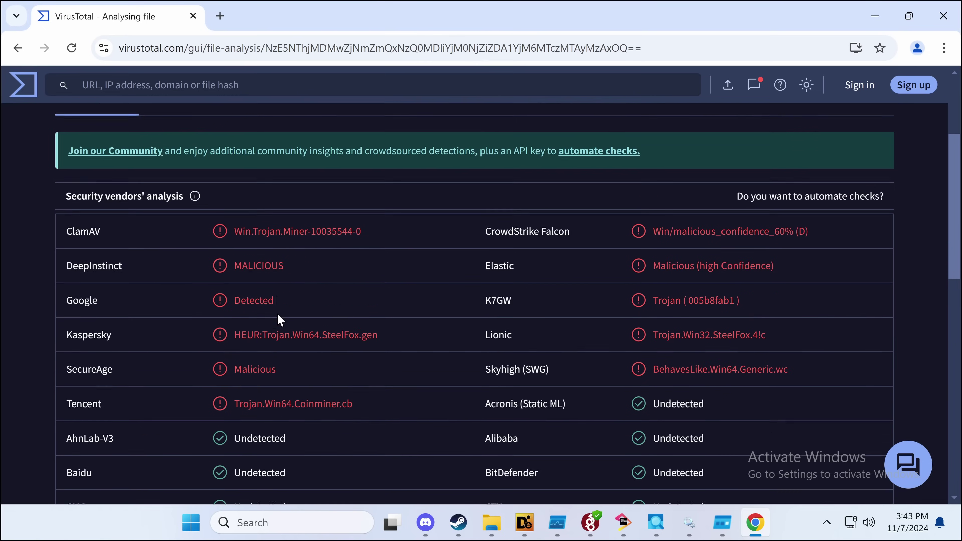
# - Review the security vendors' detections for the uploaded file
pyautogui.scroll(-1, 279, 320)
pyautogui.scroll(-3, 280, 320)
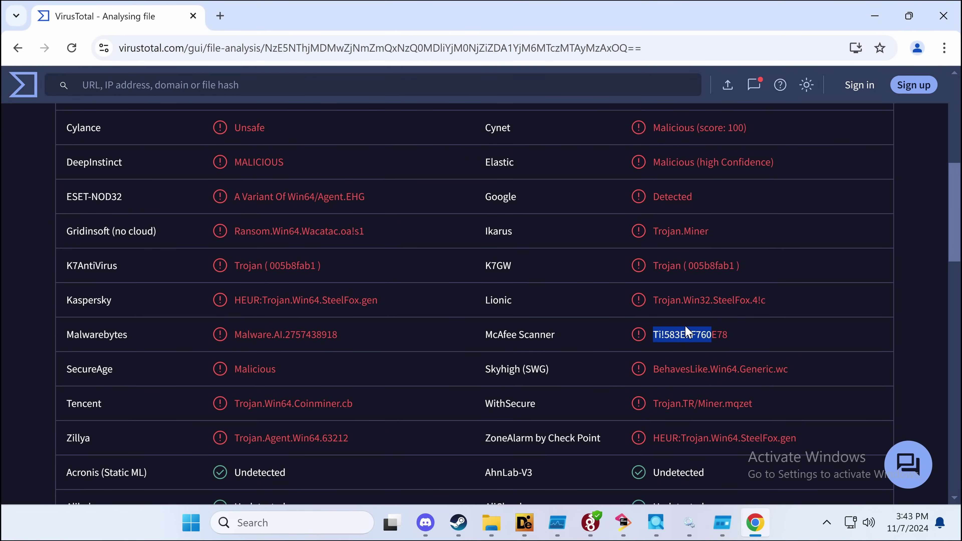
pyautogui.moveTo(739, 403); pyautogui.dragTo(748, 396)
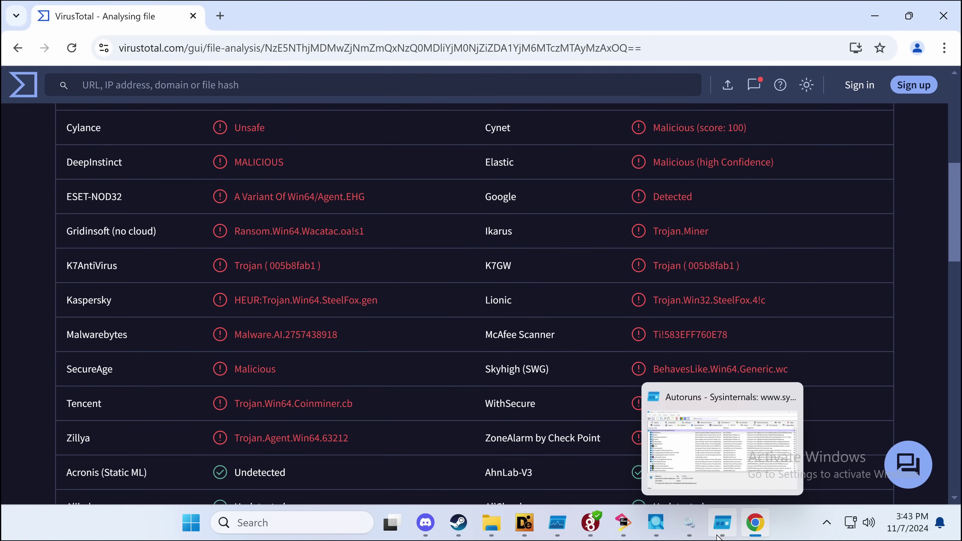
# - Switch to Process Explorer, enlarge the process tree pane and look through the running processes
pyautogui.click(719, 525)
pyautogui.click(690, 530)
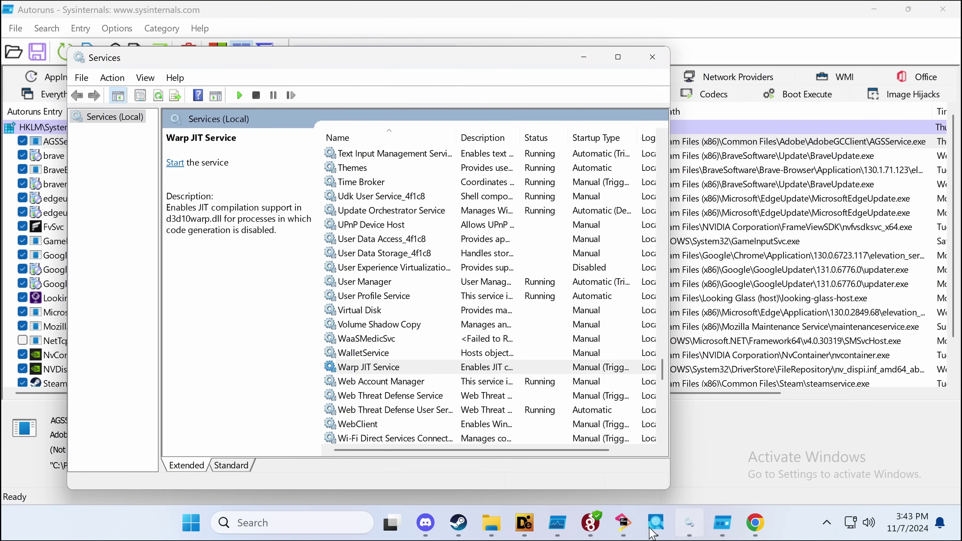
pyautogui.click(623, 523)
pyautogui.click(558, 523)
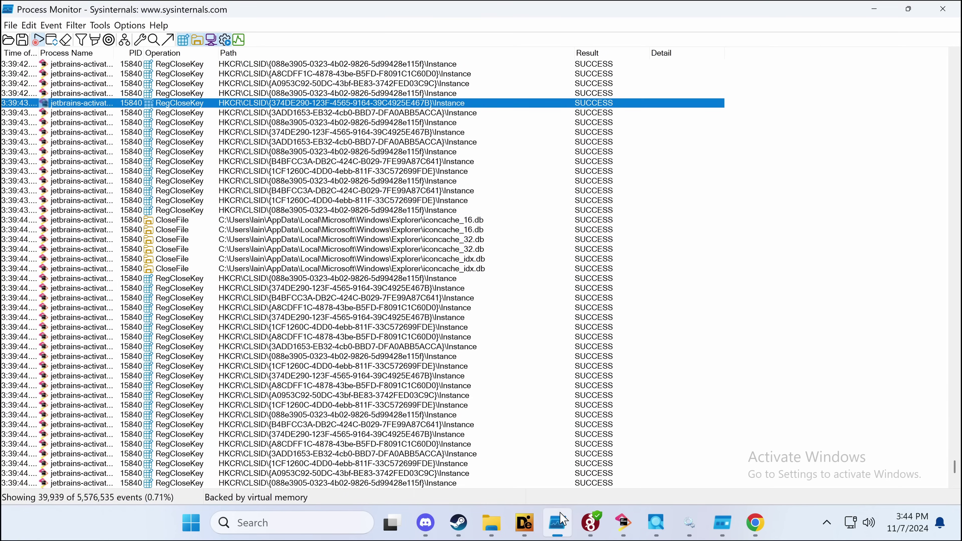
pyautogui.click(656, 523)
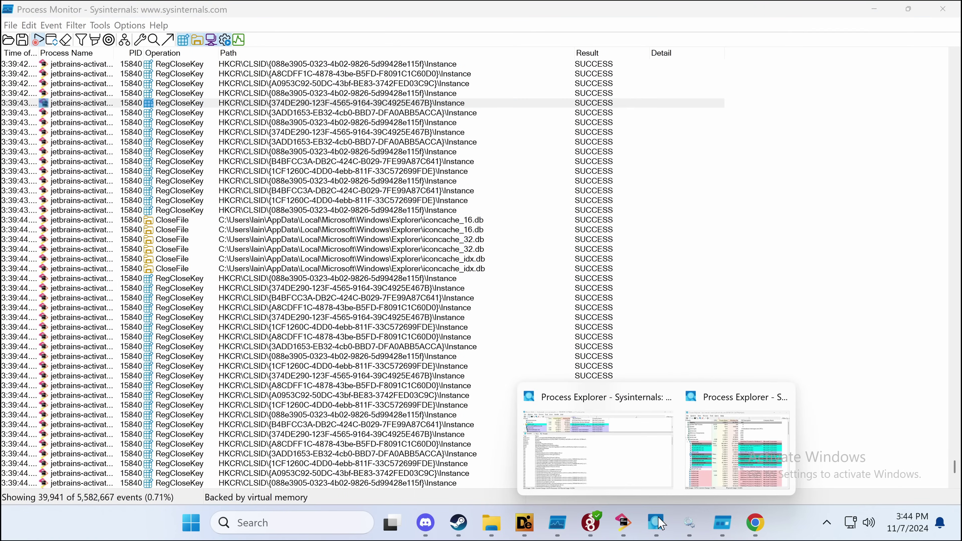
pyautogui.click(640, 474)
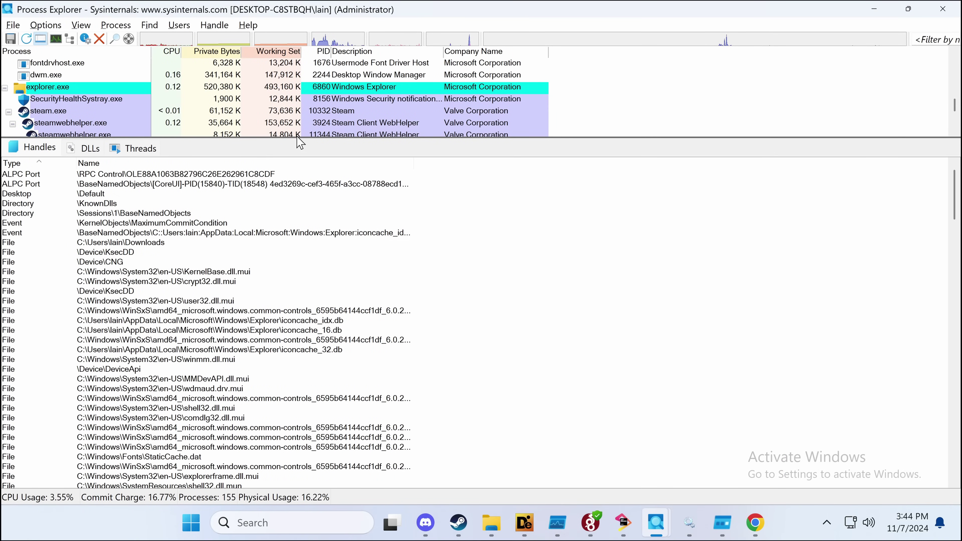
pyautogui.moveTo(300, 139); pyautogui.dragTo(266, 386)
pyautogui.scroll(10, 260, 318)
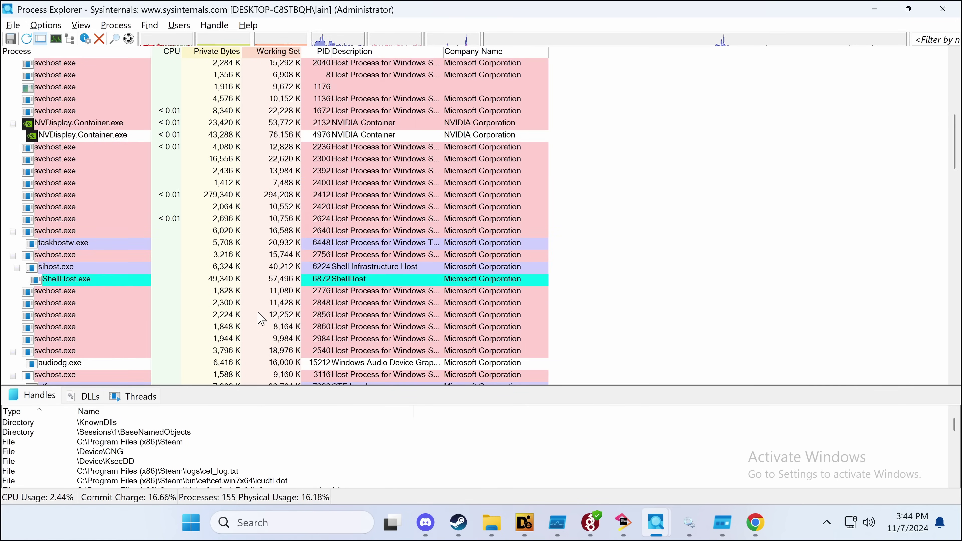
pyautogui.click(128, 160)
# - Check the Autoruns services list, load AGSService.exe from its AdobeGCClient folder into Detect It Easy and review the scan results
pyautogui.hotkey('alt', 'Tab')
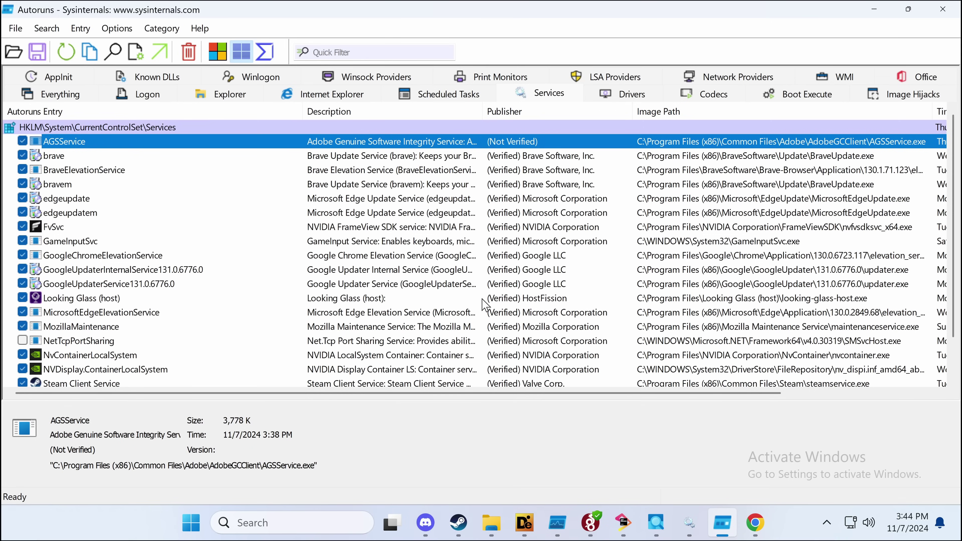
pyautogui.scroll(-1, 483, 303)
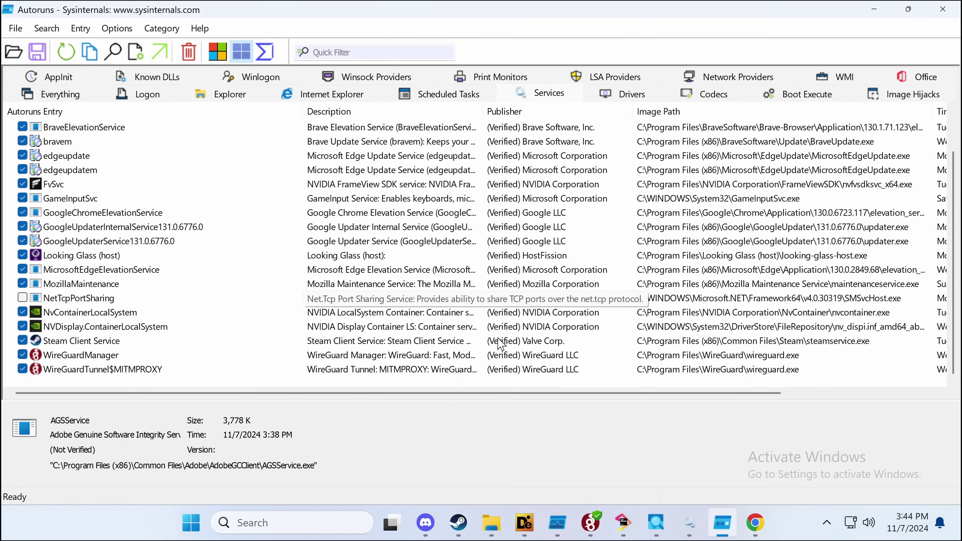
pyautogui.hotkey('ctrl', 'j')
pyautogui.moveTo(408, 133); pyautogui.dragTo(218, 217)
pyautogui.scroll(-1, 408, 379)
pyautogui.click(408, 379)
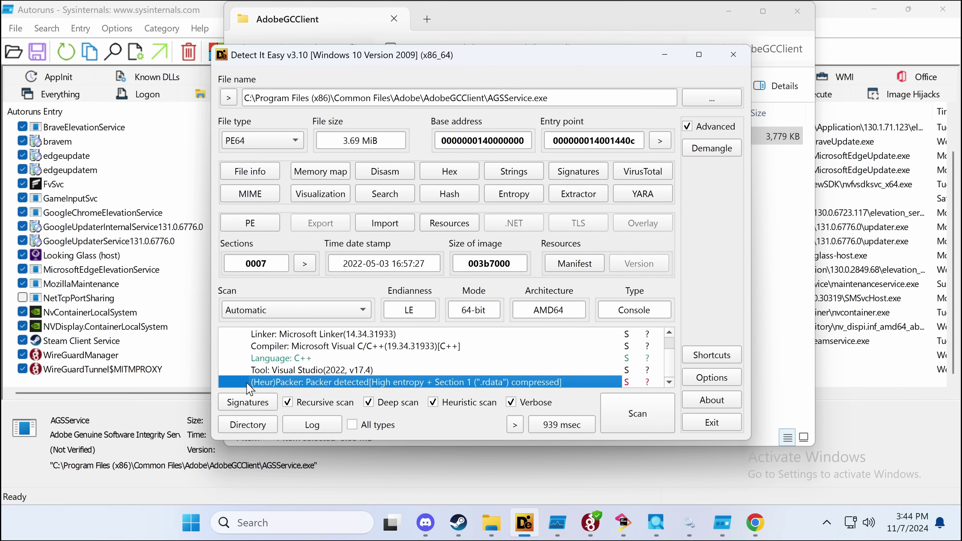
pyautogui.scroll(1, 544, 365)
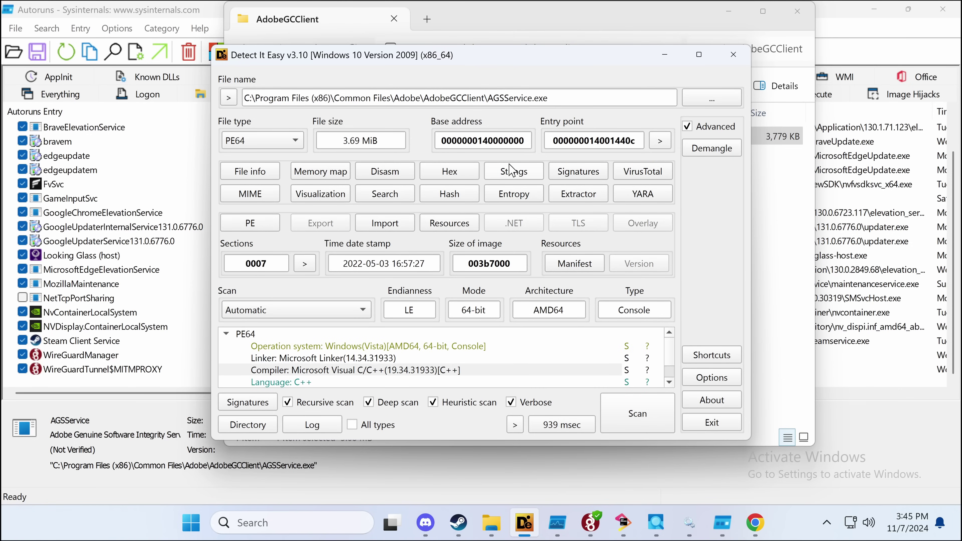
# - Look through the strings of AGSService.exe, focusing on the imported API names near the end, and close the strings view
pyautogui.click(513, 172)
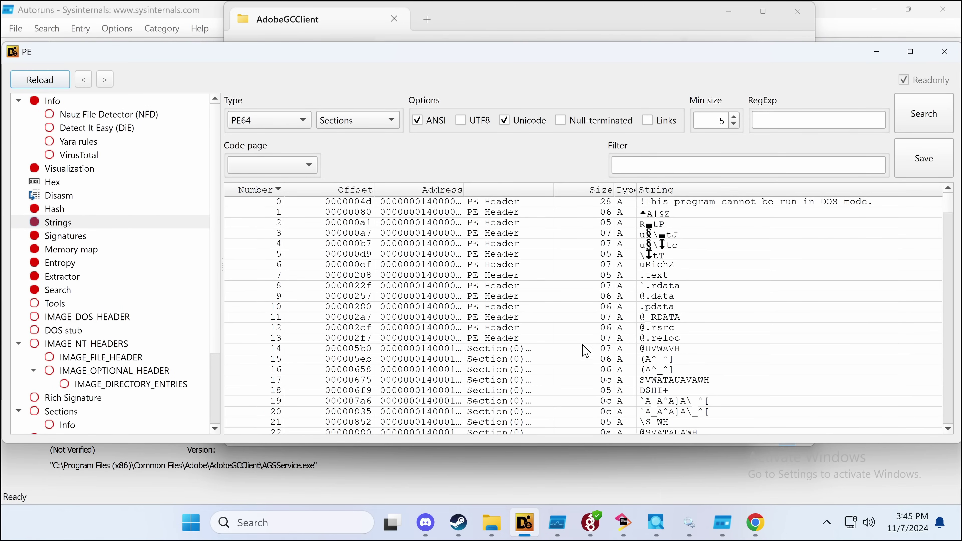
pyautogui.scroll(-20, 585, 350)
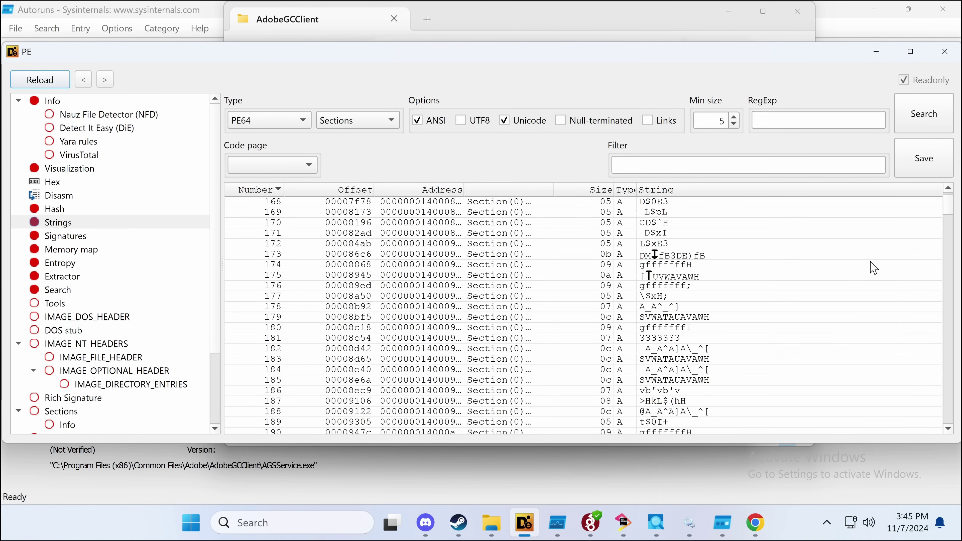
pyautogui.moveTo(949, 209); pyautogui.dragTo(916, 420)
pyautogui.scroll(20, 901, 419)
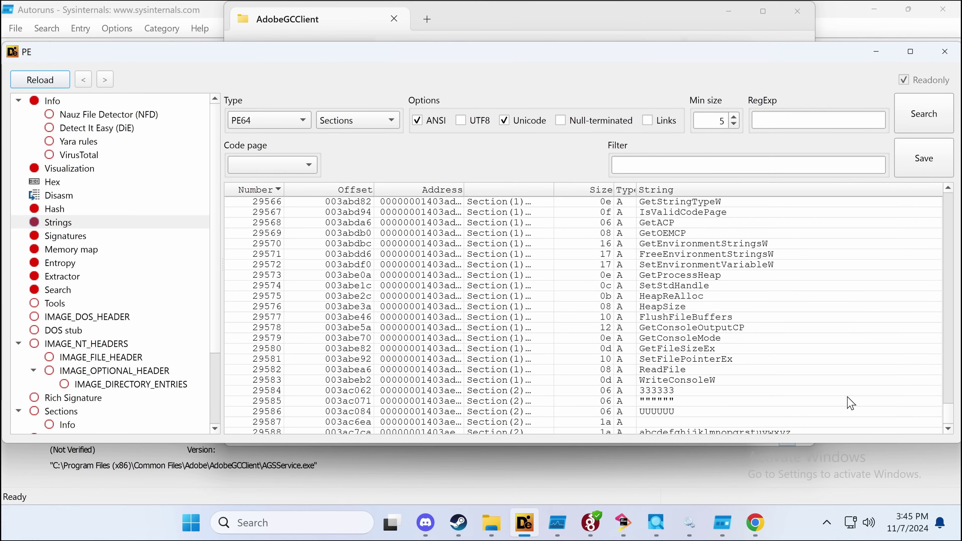
pyautogui.scroll(11, 851, 402)
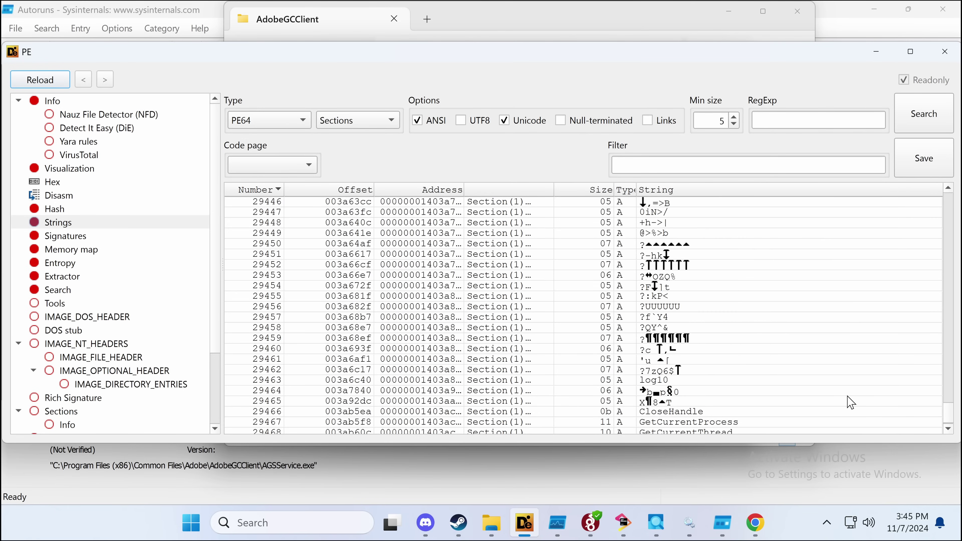
pyautogui.scroll(-3, 851, 402)
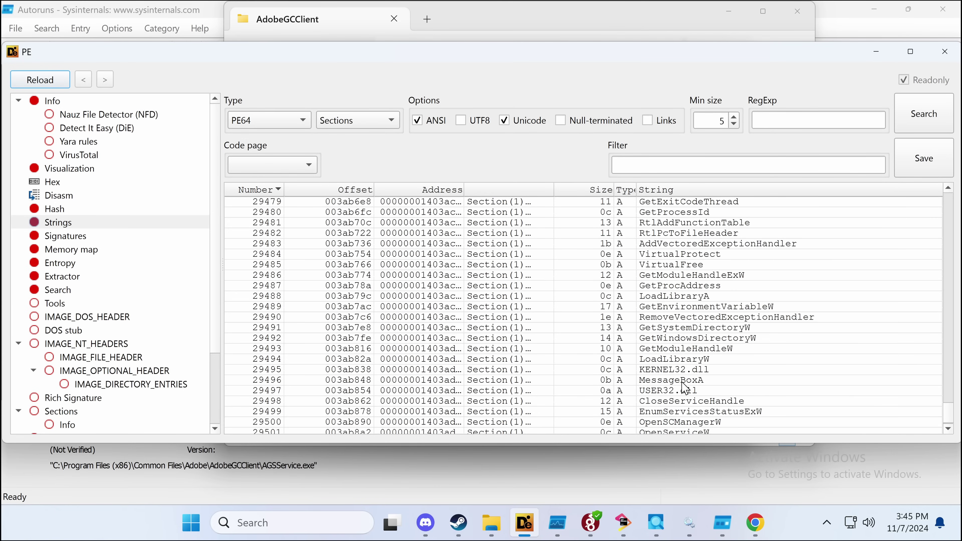
pyautogui.click(687, 232)
pyautogui.click(687, 254)
pyautogui.press('Escape')
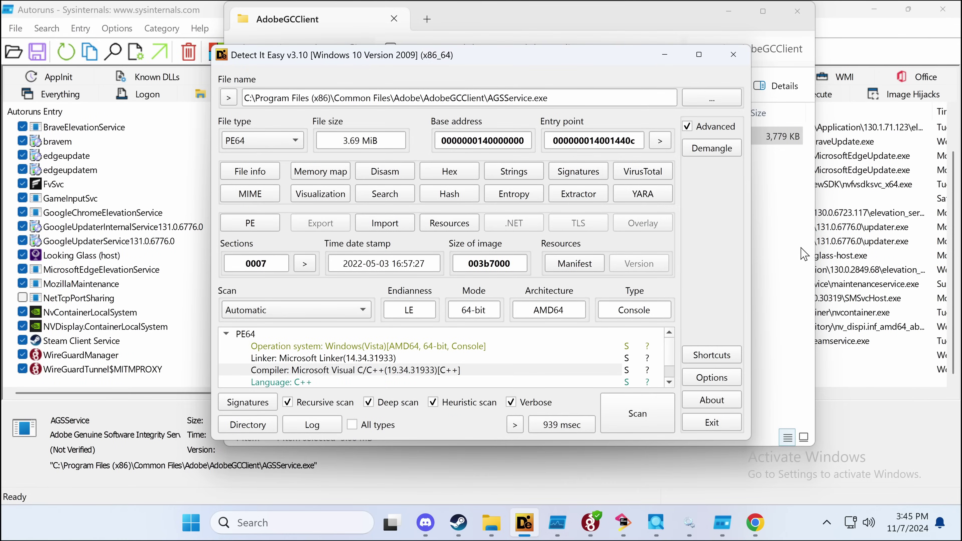
# - Find the Adobe Genuine Software Integrity Service in the Services console and start it
pyautogui.click(757, 244)
pyautogui.click(392, 135)
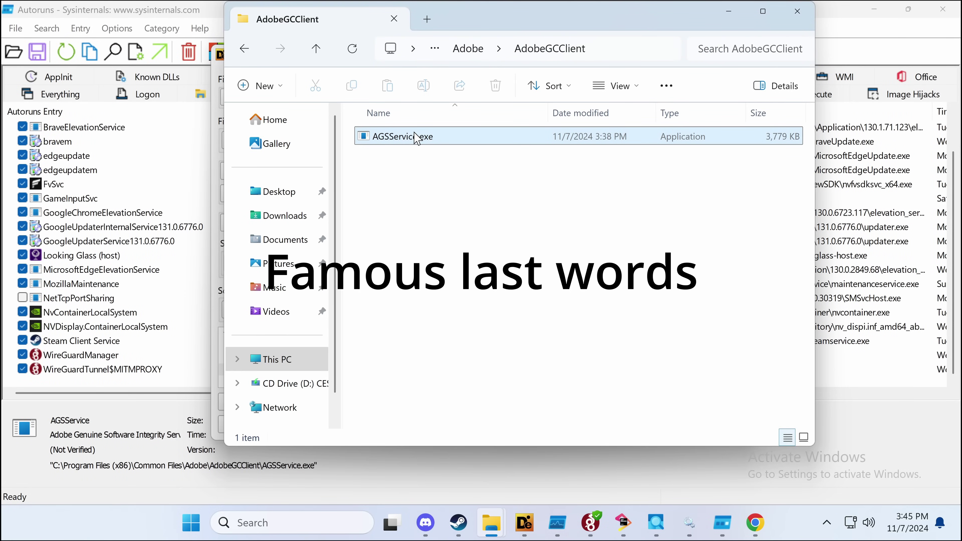
pyautogui.click(689, 523)
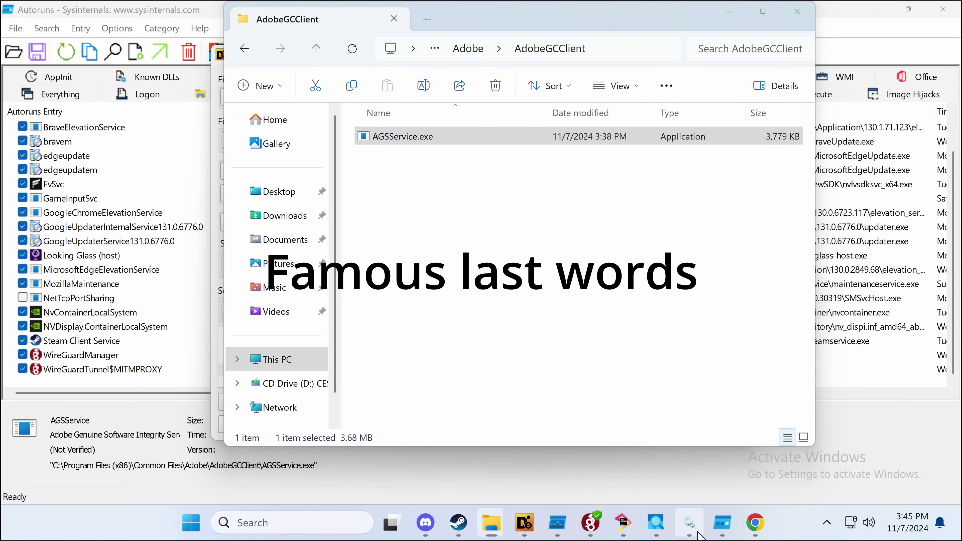
pyautogui.write('ad')
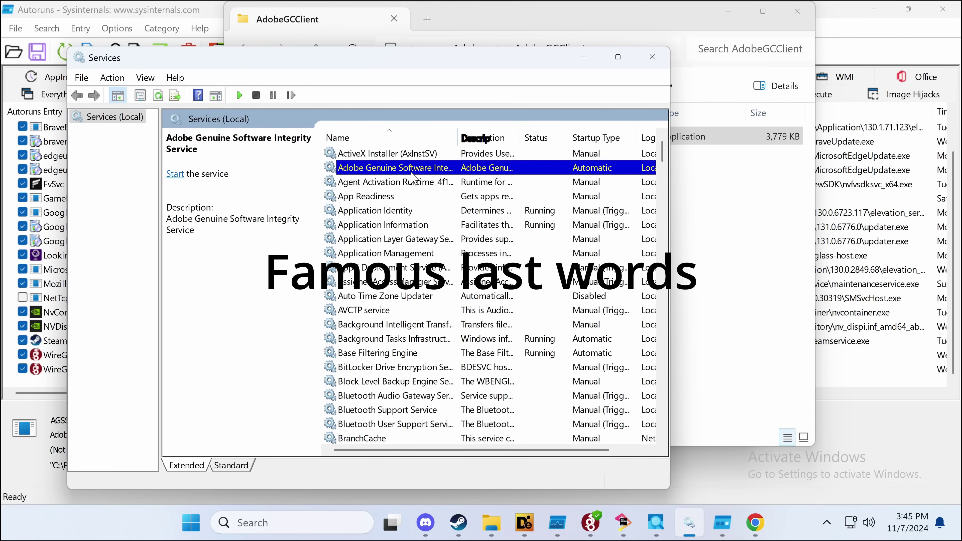
pyautogui.rightClick(414, 173)
pyautogui.click(436, 183)
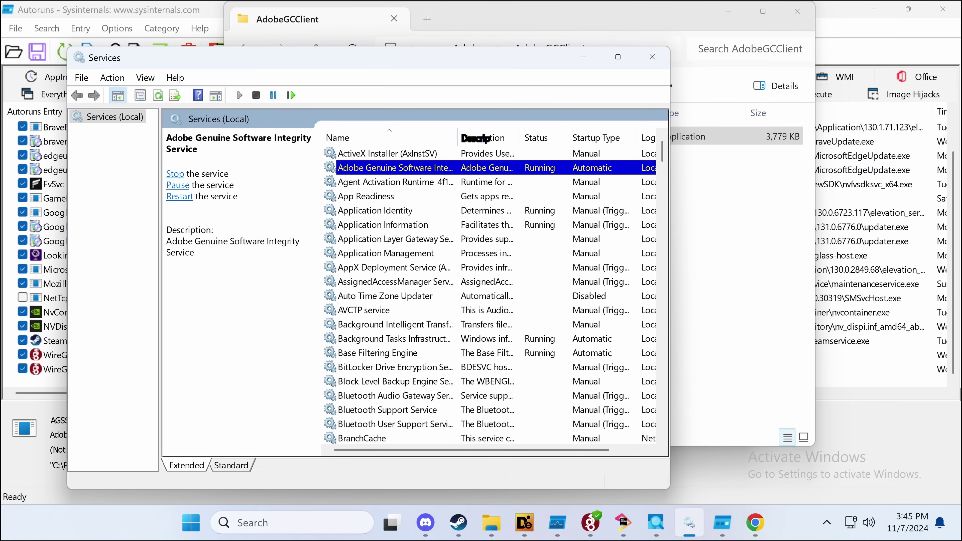
# - Switch to Process Explorer and examine the handles of the AGSService.exe process, sorted by name
pyautogui.hotkey('alt', 'Tab')
pyautogui.click(188, 432)
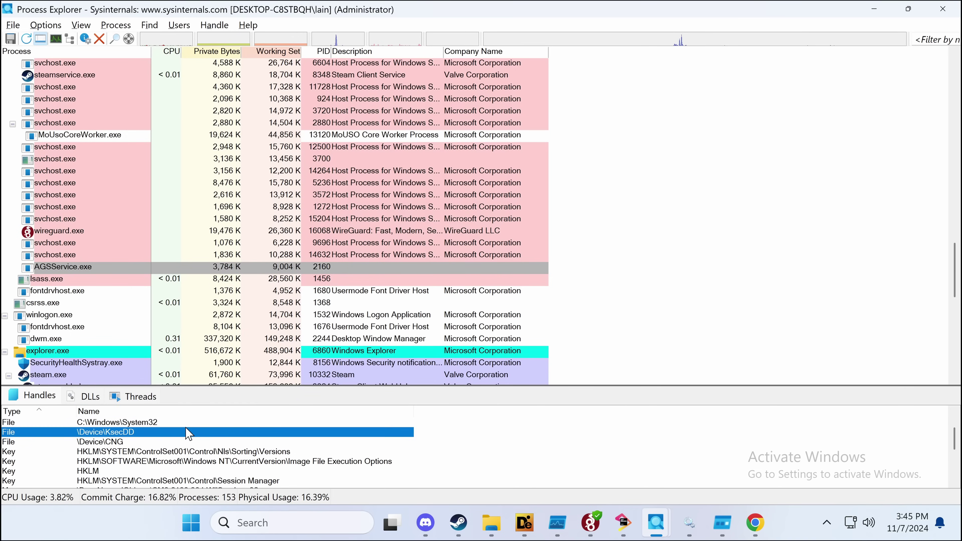
pyautogui.click(163, 411)
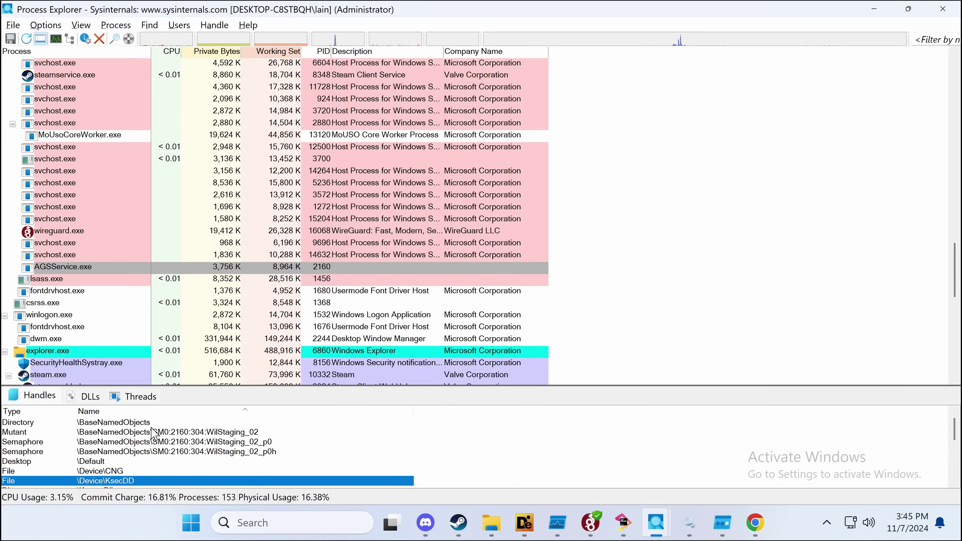
pyautogui.scroll(-5, 153, 432)
# - Refresh Autoruns, check its driver entries and the AGSService entry, and return to the Services console
pyautogui.hotkey('alt', 'Tab')
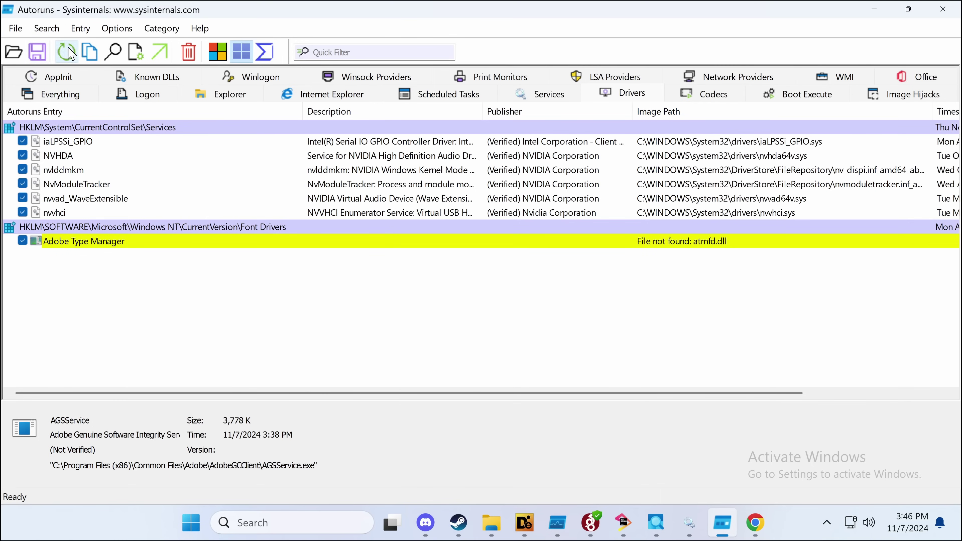
pyautogui.press('F5')
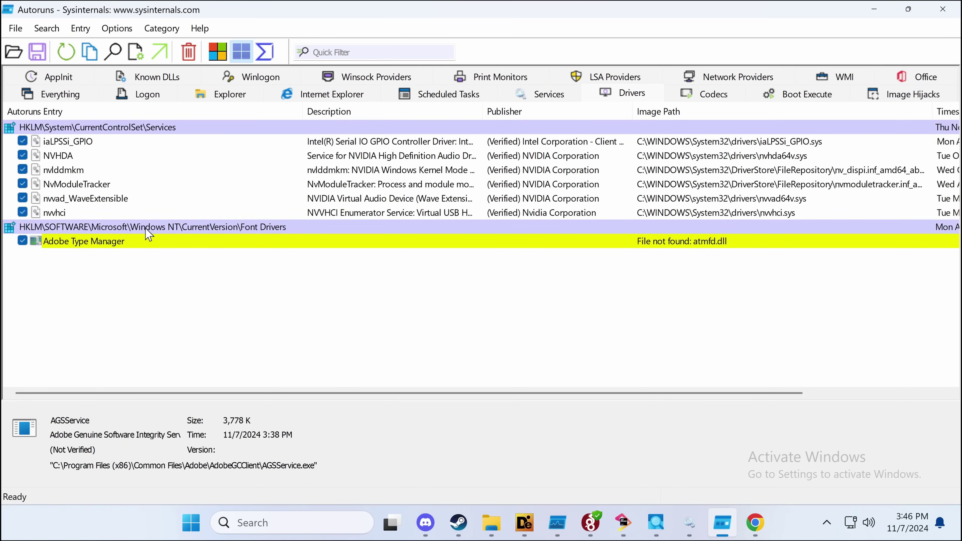
pyautogui.click(578, 87)
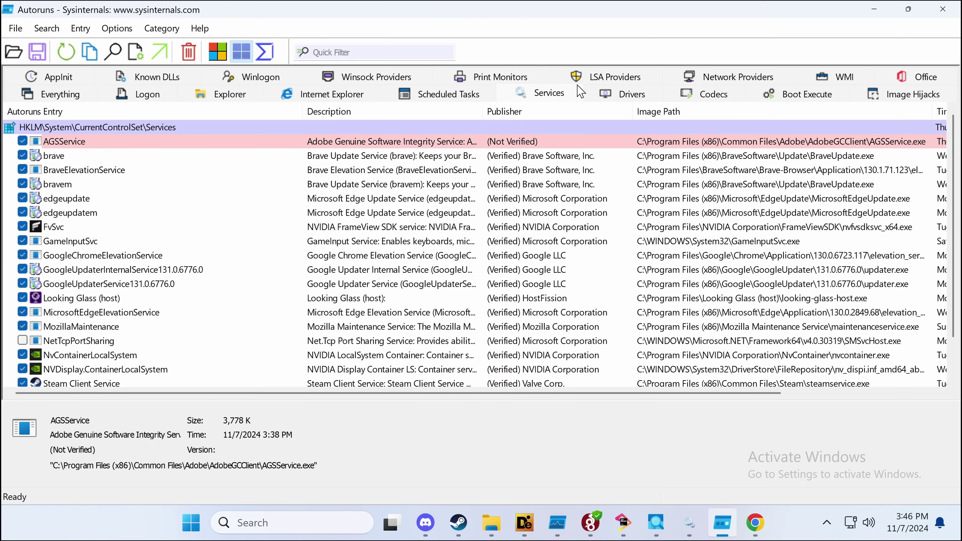
pyautogui.rightClick(549, 141)
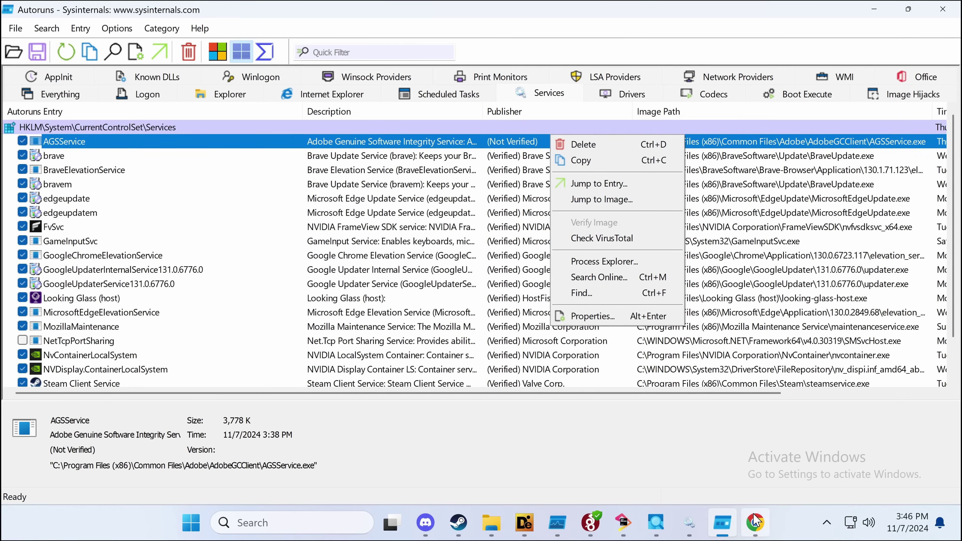
pyautogui.rightClick(779, 528)
pyautogui.click(688, 528)
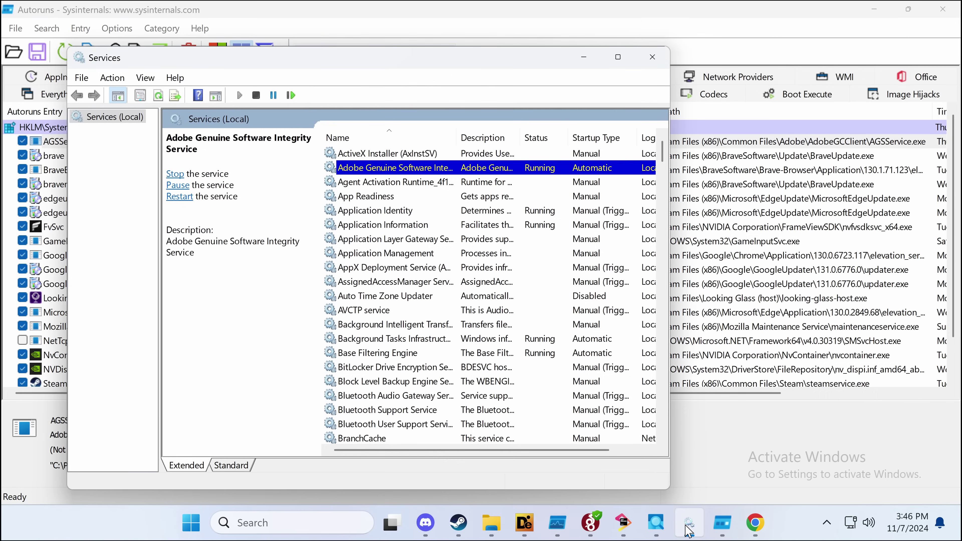
# - Check the Adobe Genuine Software Integrity Service's properties, close them, and switch to Chrome to review the VirusTotal detection summary of AGSService.exe
pyautogui.doubleClick(359, 170)
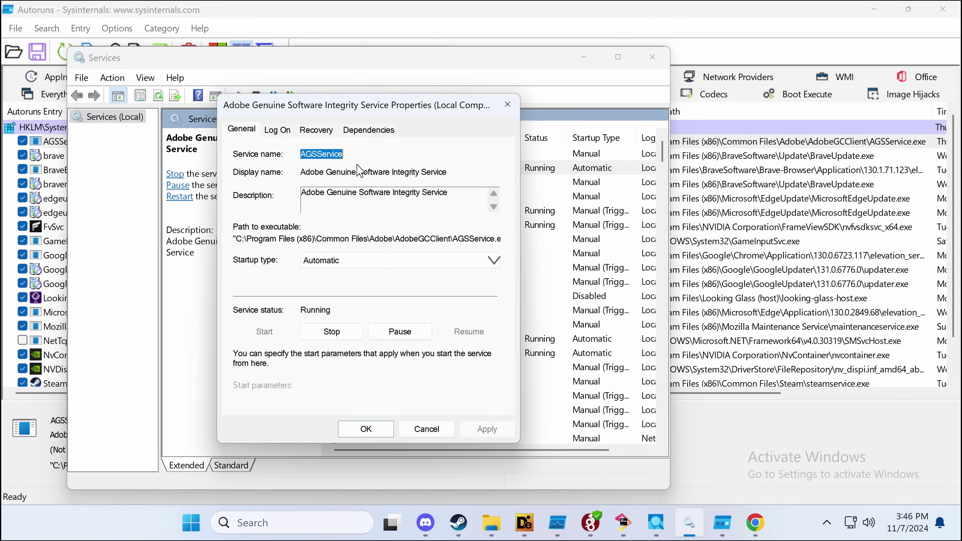
pyautogui.press('Escape')
pyautogui.click(755, 523)
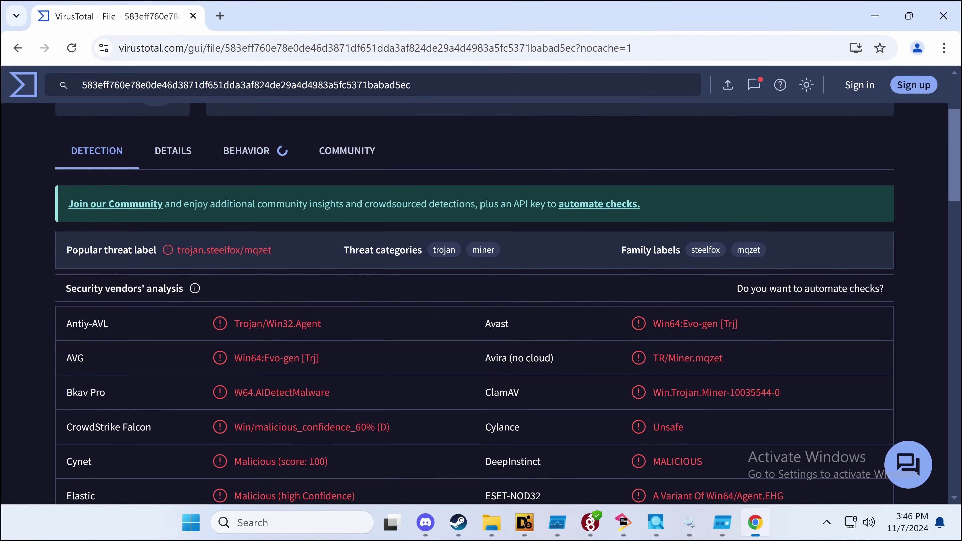
pyautogui.scroll(-2, 338, 238)
pyautogui.scroll(6, 341, 238)
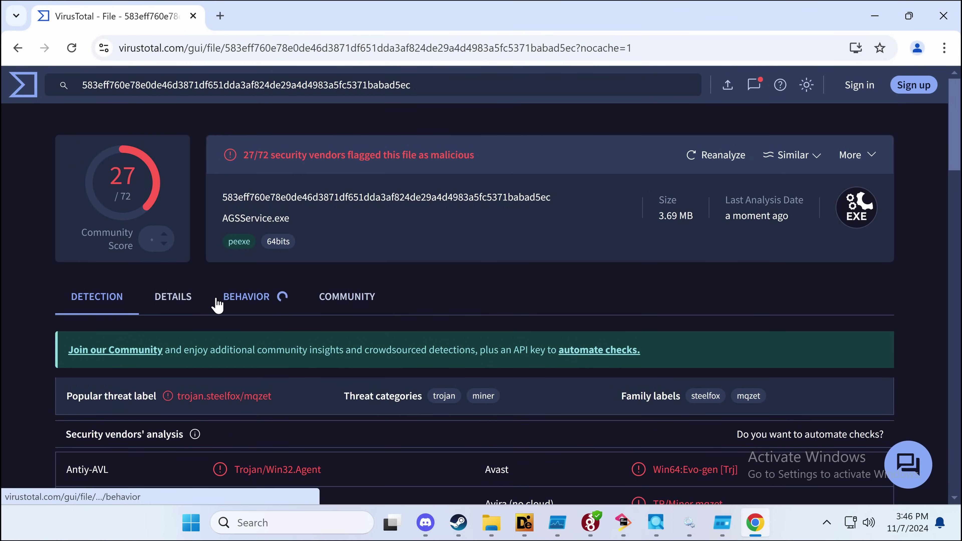
pyautogui.moveTo(324, 197); pyautogui.dragTo(394, 264)
pyautogui.click(393, 264)
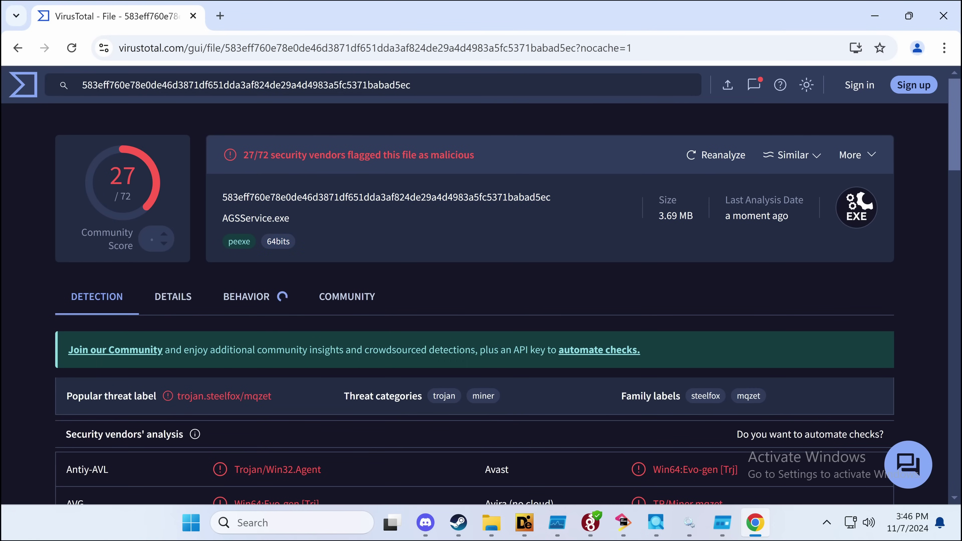
# - Open the VirusTotal behavior report of AGSService.exe and examine its file system, registry and process actions
pyautogui.click(269, 301)
pyautogui.scroll(-10, 268, 301)
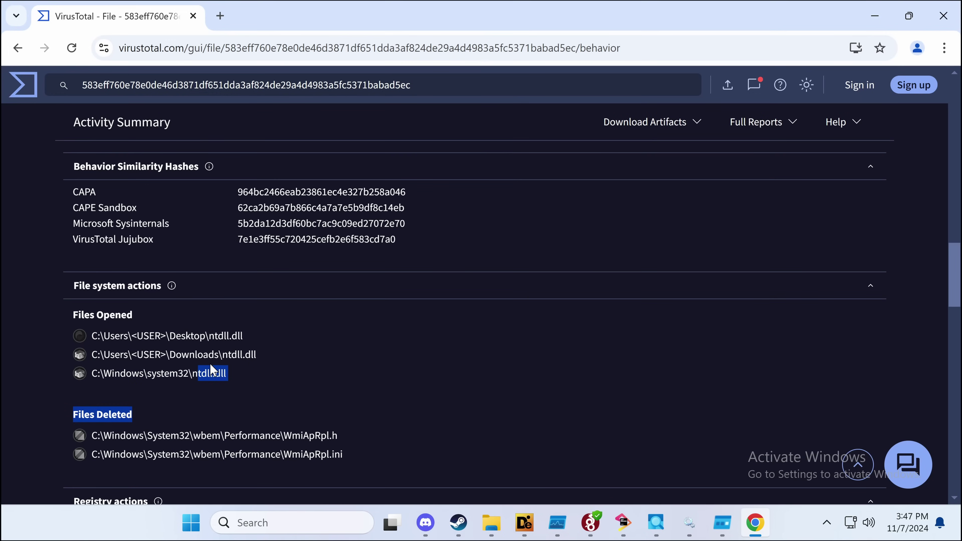
pyautogui.moveTo(92, 335); pyautogui.dragTo(207, 374)
pyautogui.scroll(-5, 207, 374)
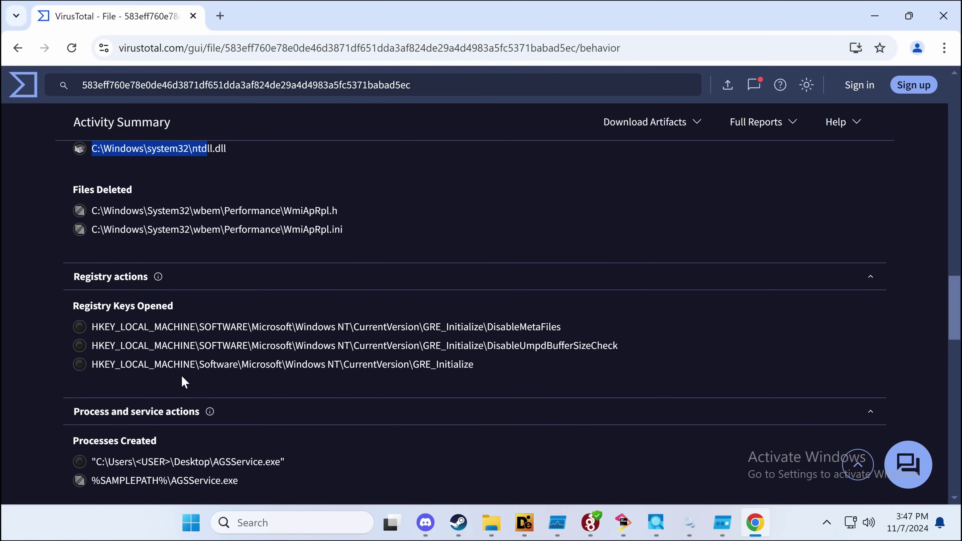
# - Open Task Manager and restart Windows
pyautogui.hotkey('ctrl', 'shift', 'Escape')
pyautogui.click(157, 522)
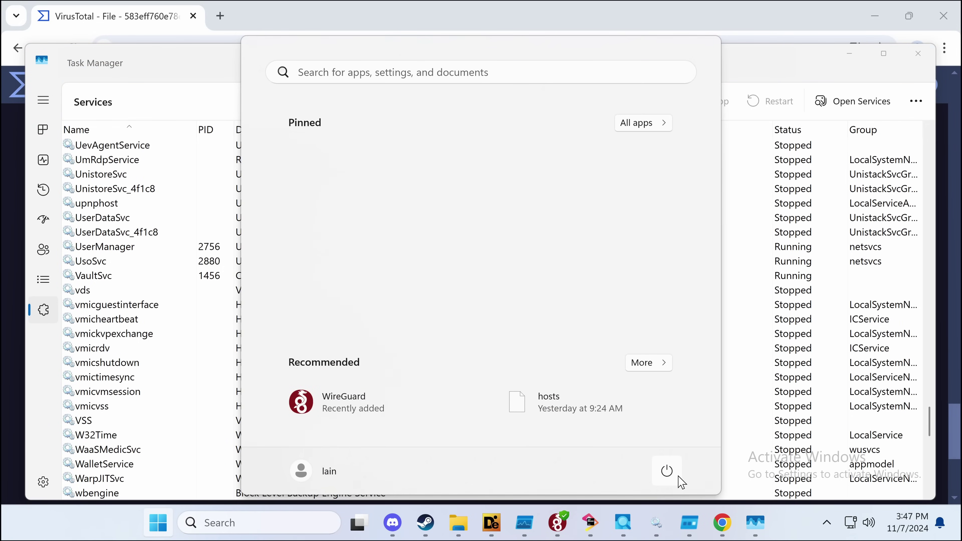
pyautogui.click(681, 465)
pyautogui.click(659, 439)
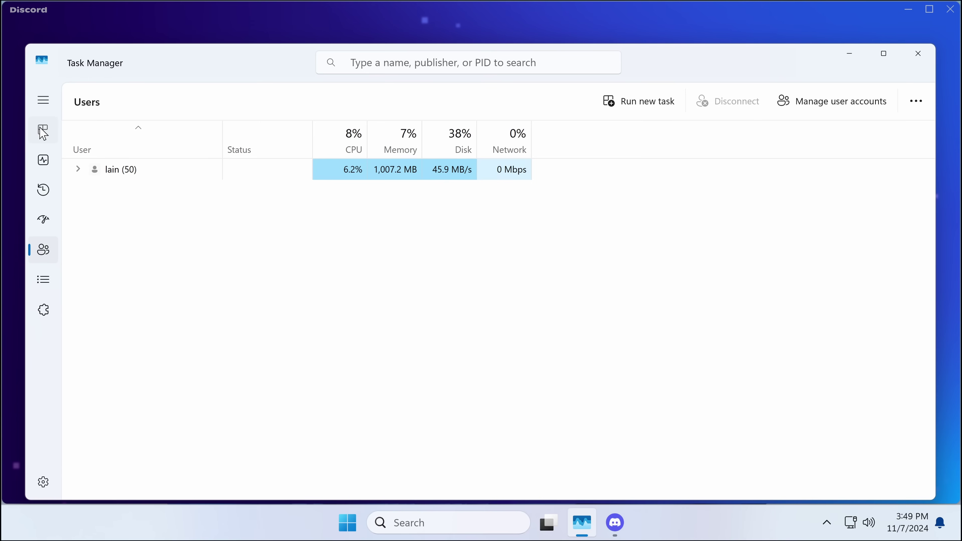
# - Look through the background processes in Task Manager and expand AGSService.exe to inspect the service it hosts
pyautogui.click(42, 130)
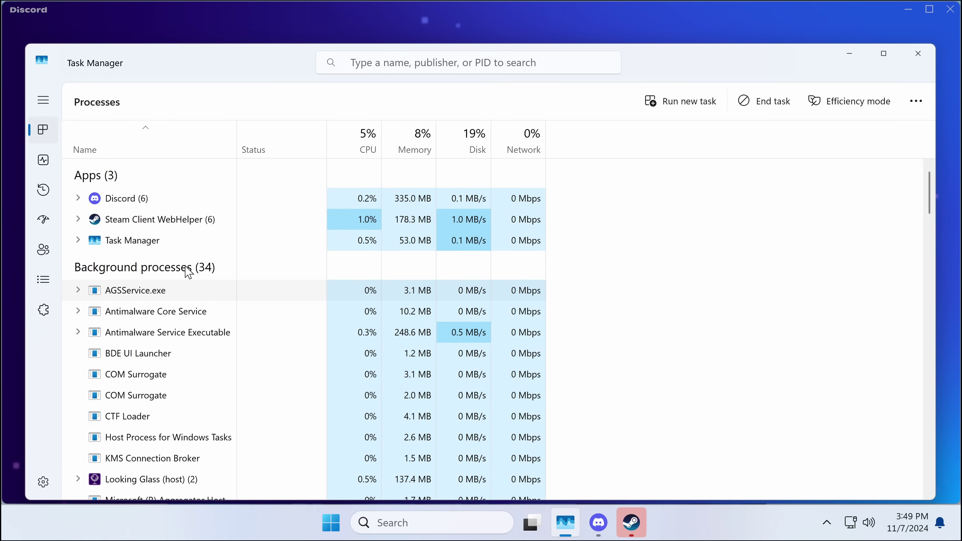
pyautogui.scroll(-3, 167, 298)
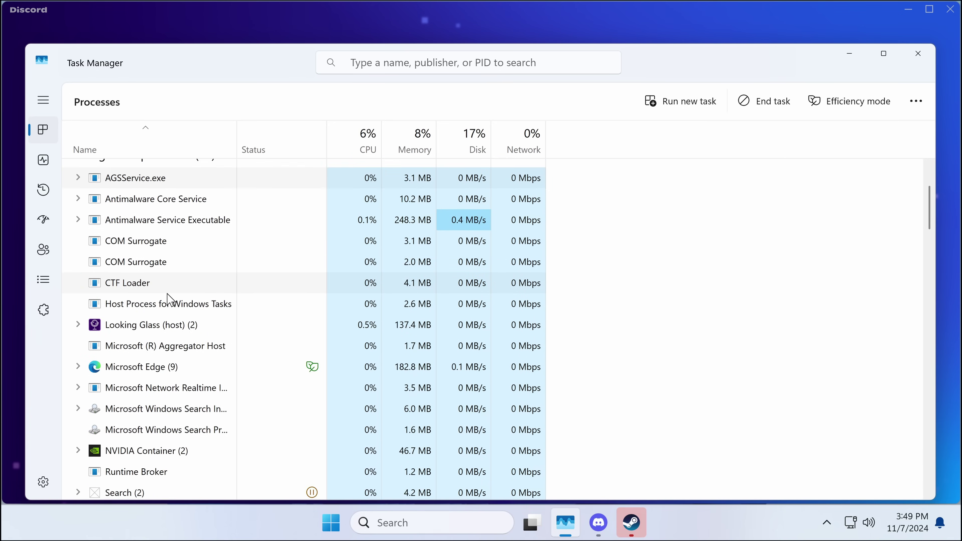
pyautogui.scroll(-12, 168, 299)
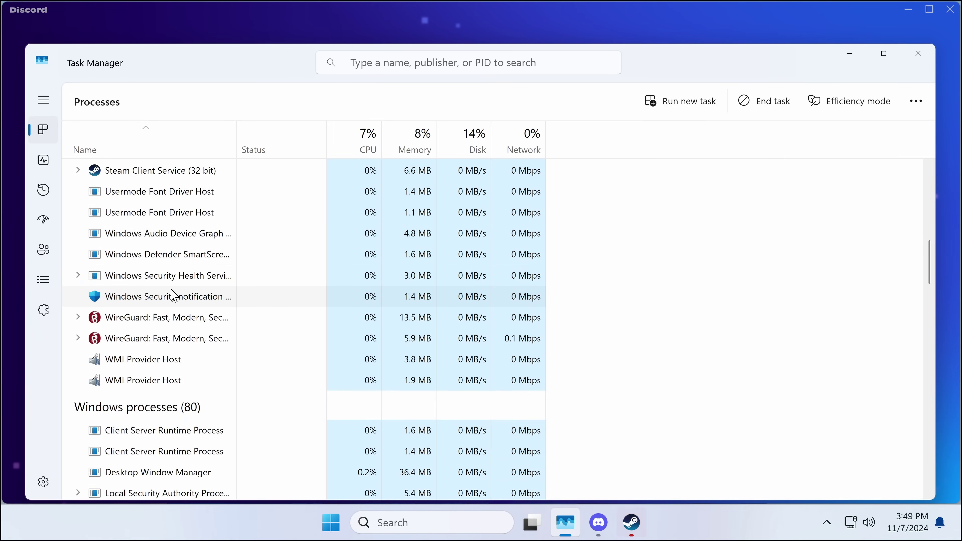
pyautogui.scroll(10, 173, 296)
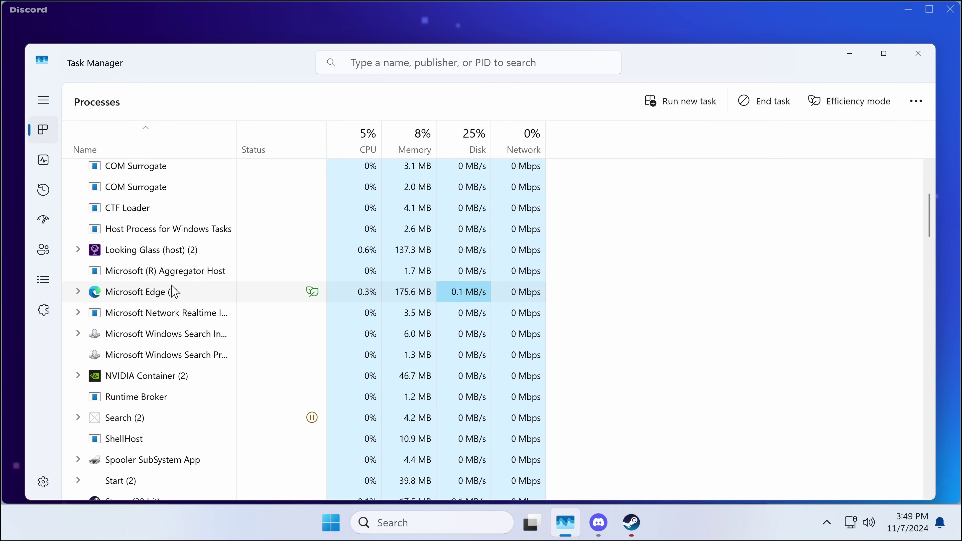
pyautogui.scroll(5, 172, 291)
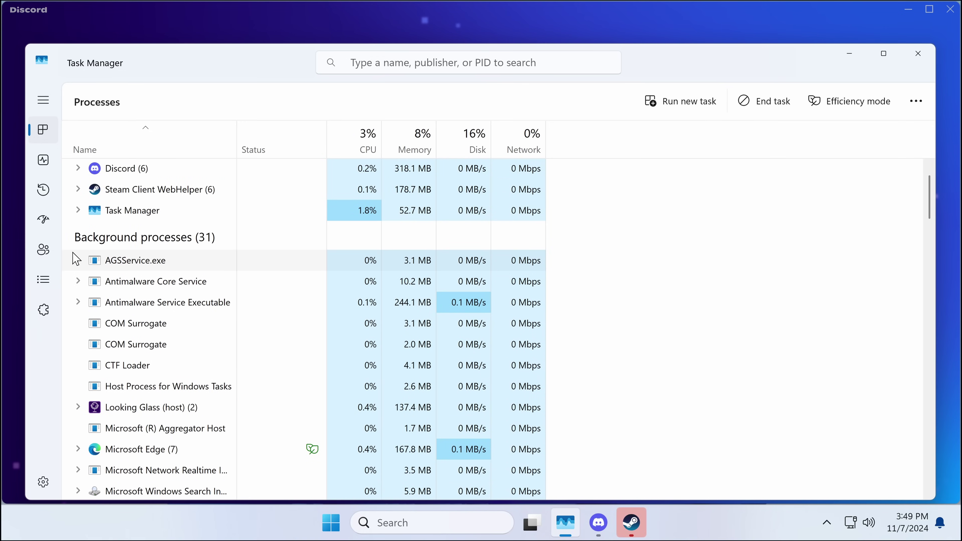
pyautogui.click(78, 260)
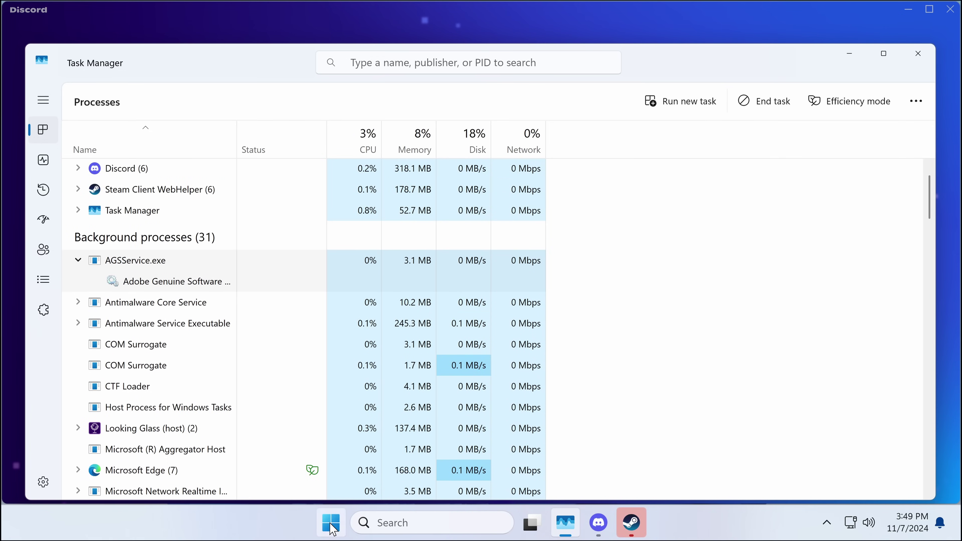
# - Switch to x64dbg and bring up its list of running processes to attach to
pyautogui.click(330, 523)
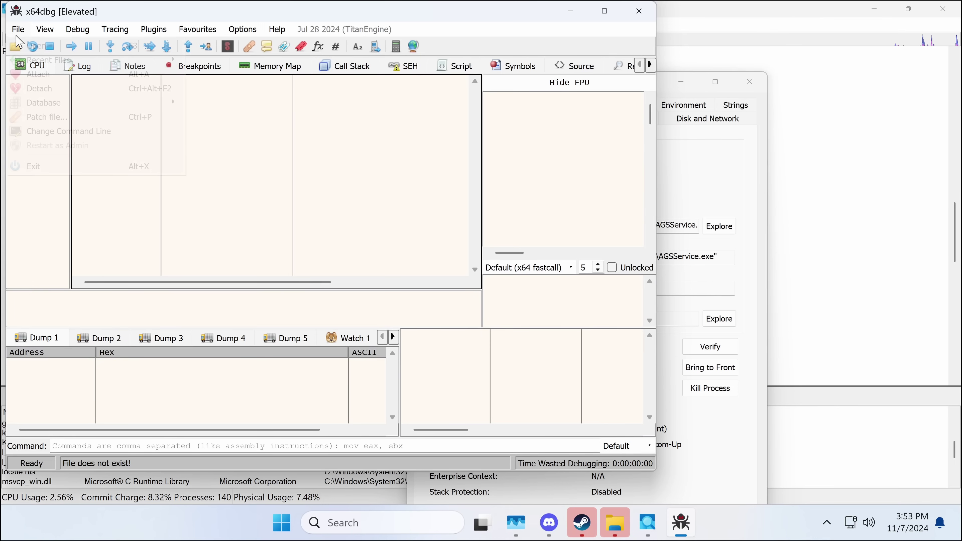
pyautogui.click(18, 29)
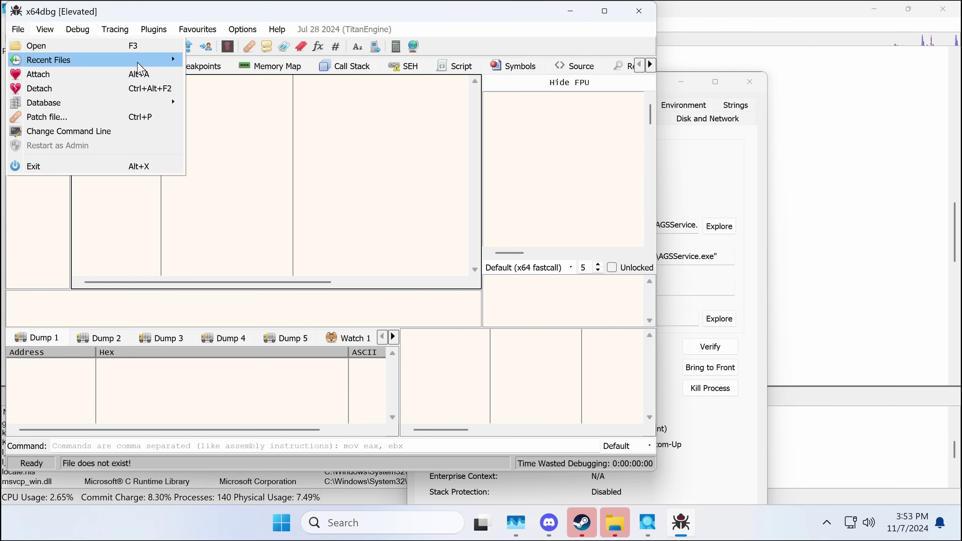
pyautogui.click(140, 75)
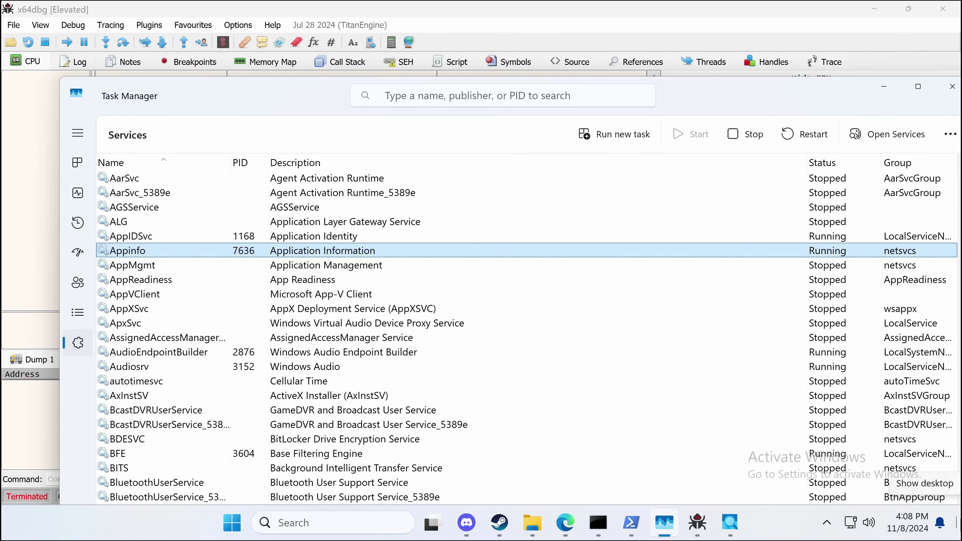
# - Check the debugging session in x64dbg and look over the services list in Task Manager for the state of AGSService
pyautogui.click(36, 211)
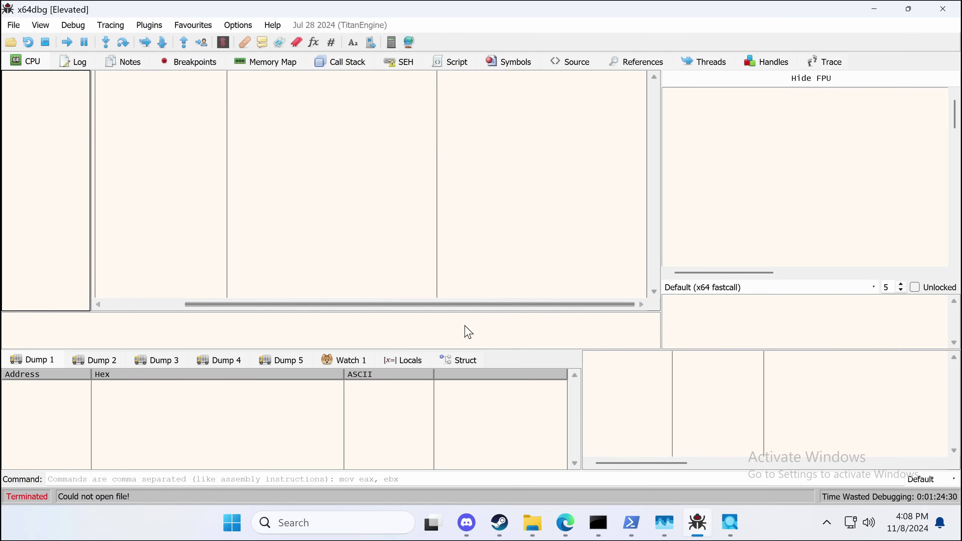
pyautogui.click(36, 46)
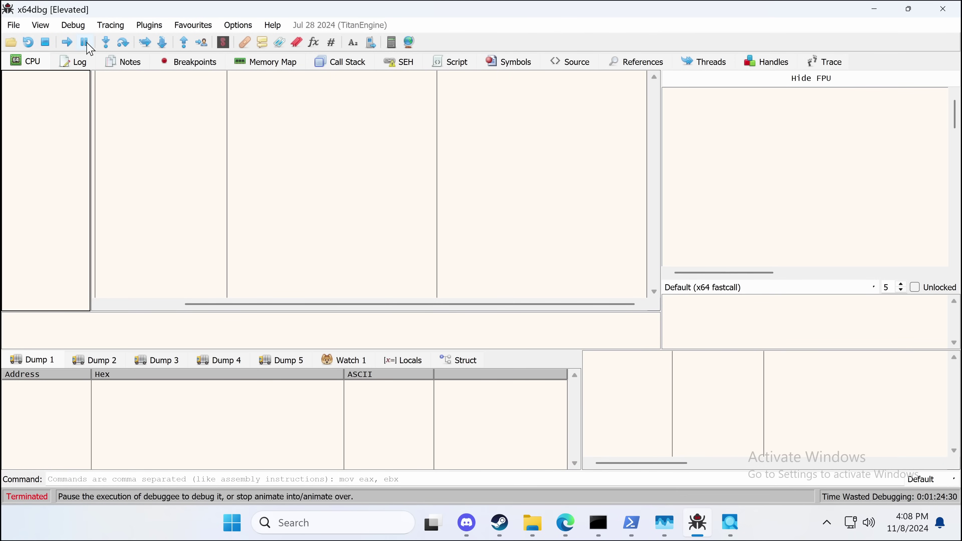
pyautogui.click(72, 45)
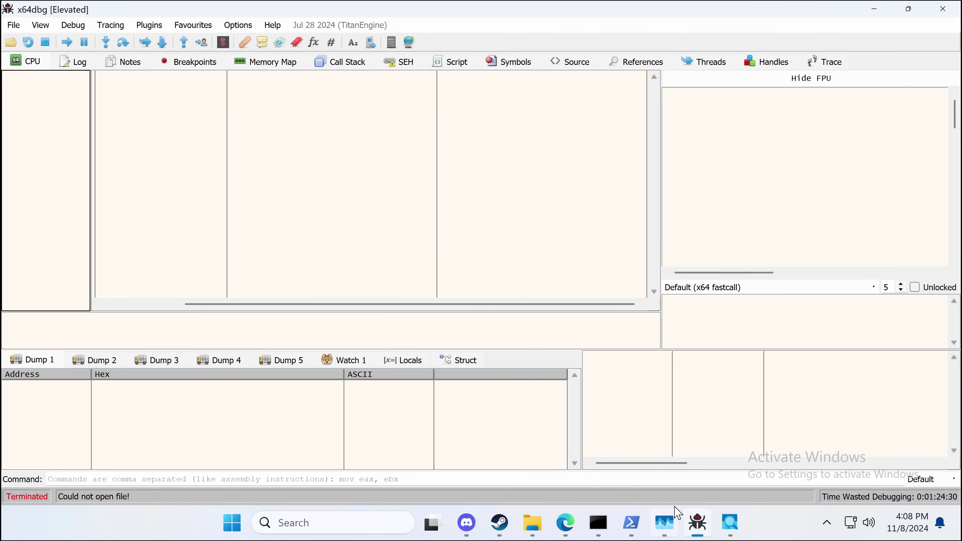
pyautogui.click(664, 523)
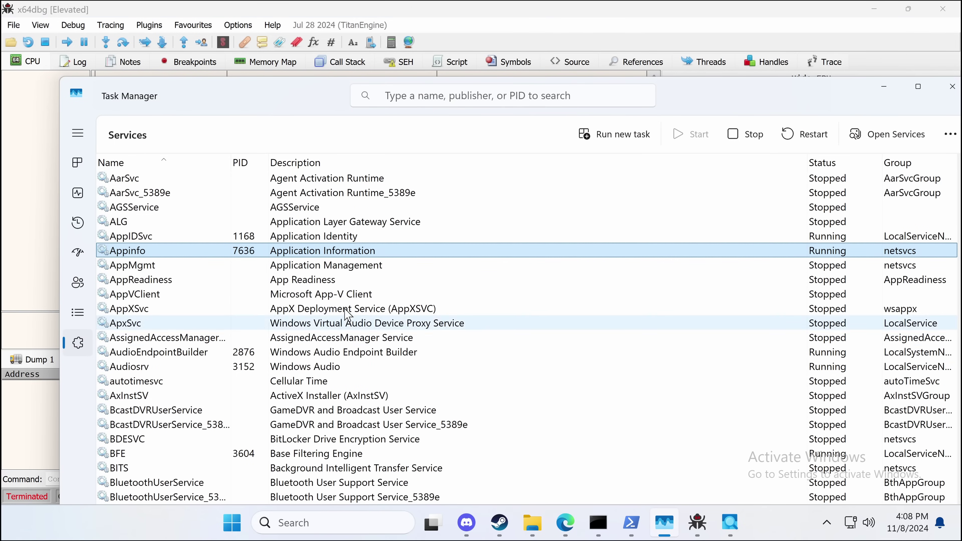
pyautogui.click(527, 193)
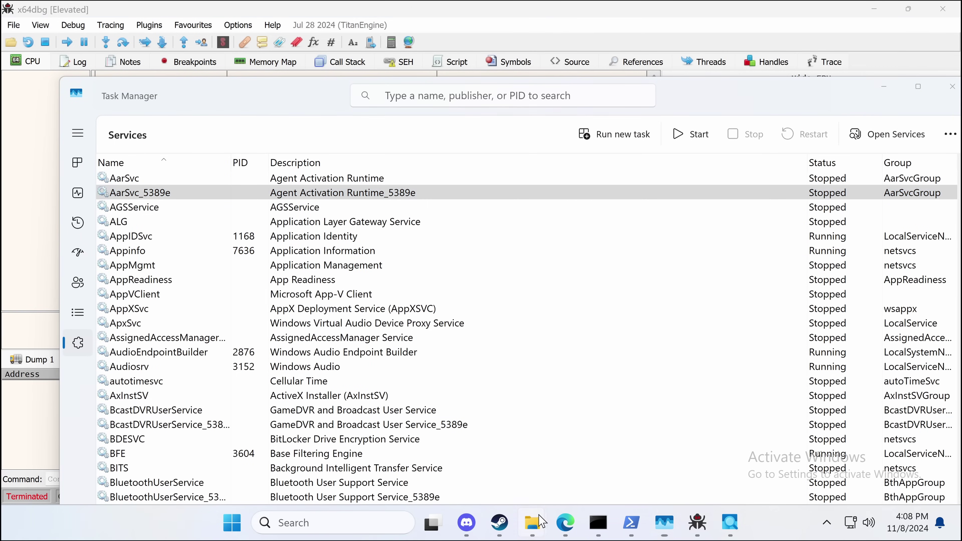
# - Try to move AGSService.exe from the AdobeGCClient folder to Downloads in File Explorer, and dismiss the dialog
pyautogui.moveTo(532, 522)
pyautogui.click(509, 457)
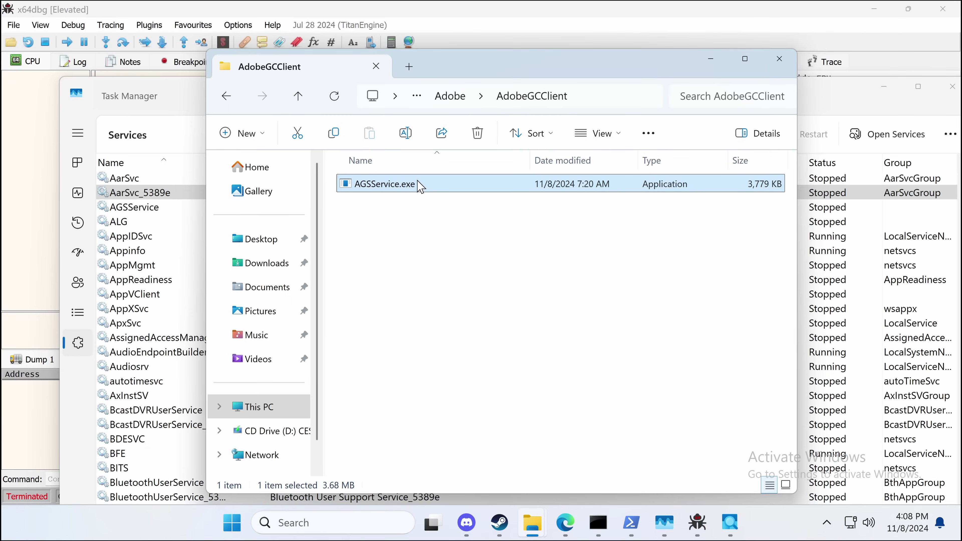
pyautogui.press('F2')
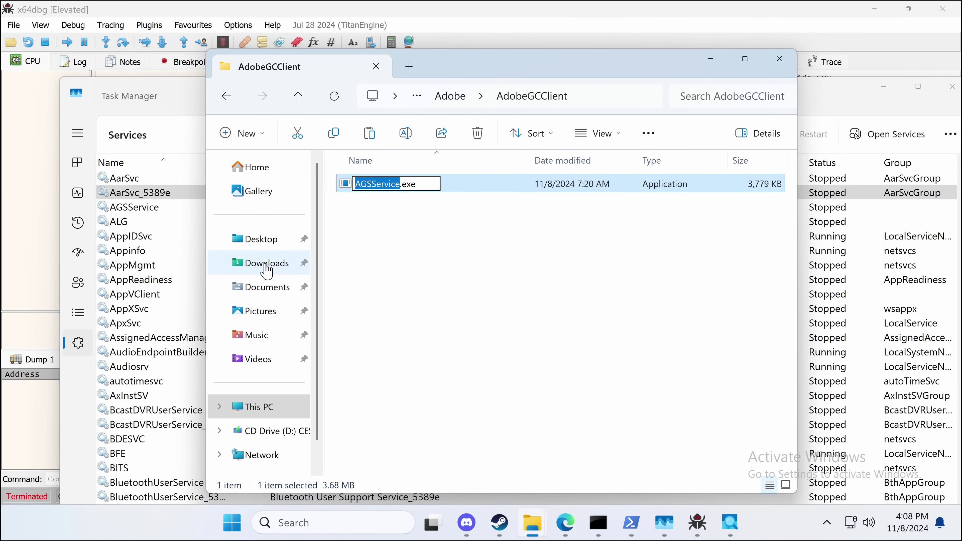
pyautogui.click(560, 236)
pyautogui.click(501, 186)
pyautogui.click(273, 267)
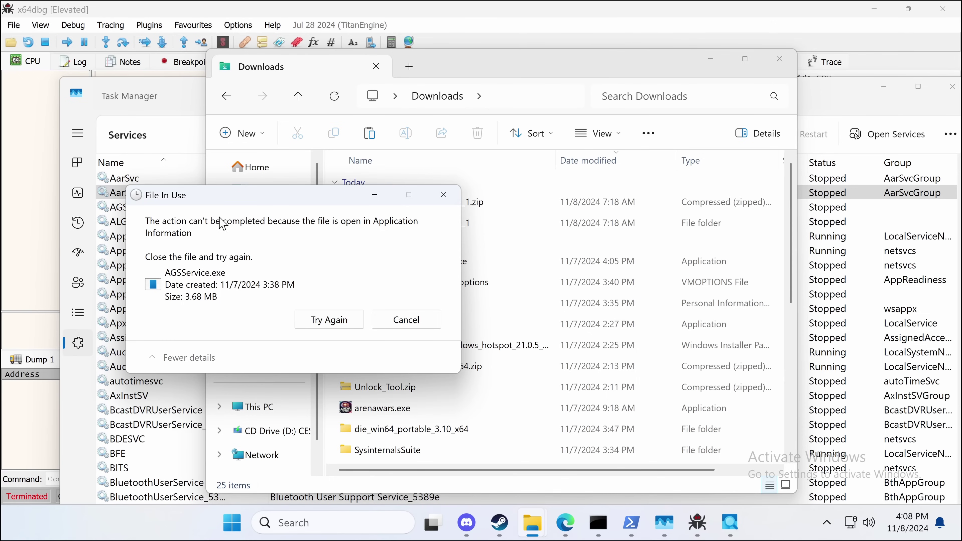
pyautogui.moveTo(262, 209); pyautogui.dragTo(457, 216)
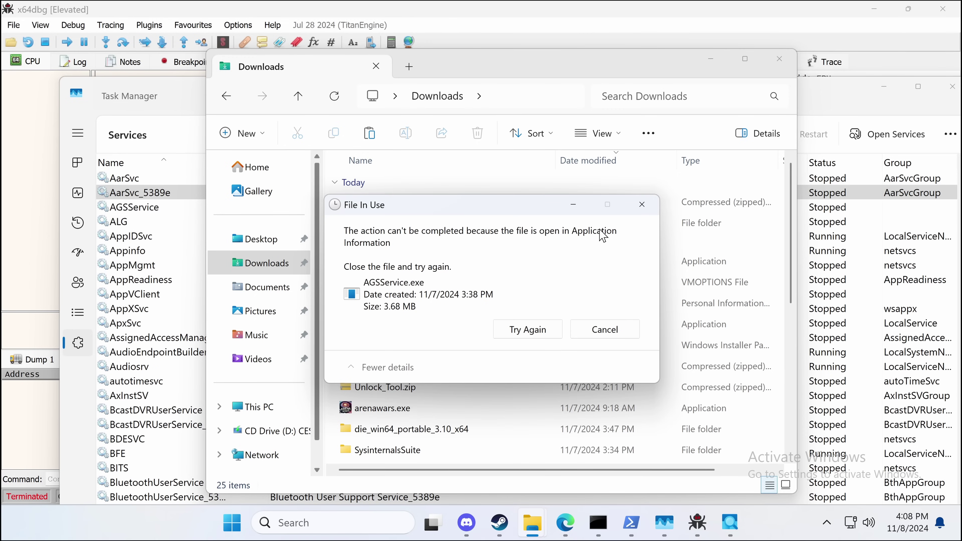
pyautogui.click(641, 204)
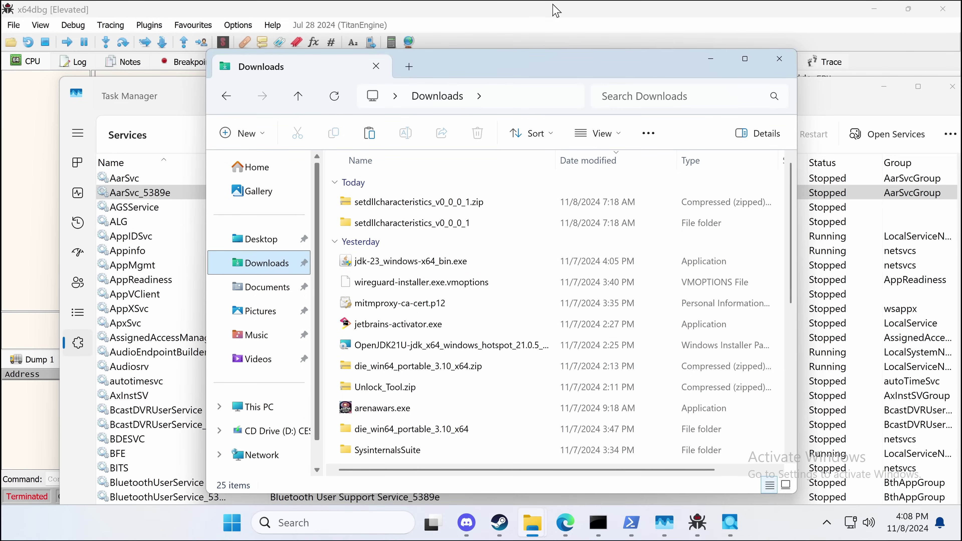
# - Bring x64dbg back to the front and restart the Windows machine again
pyautogui.click(506, 6)
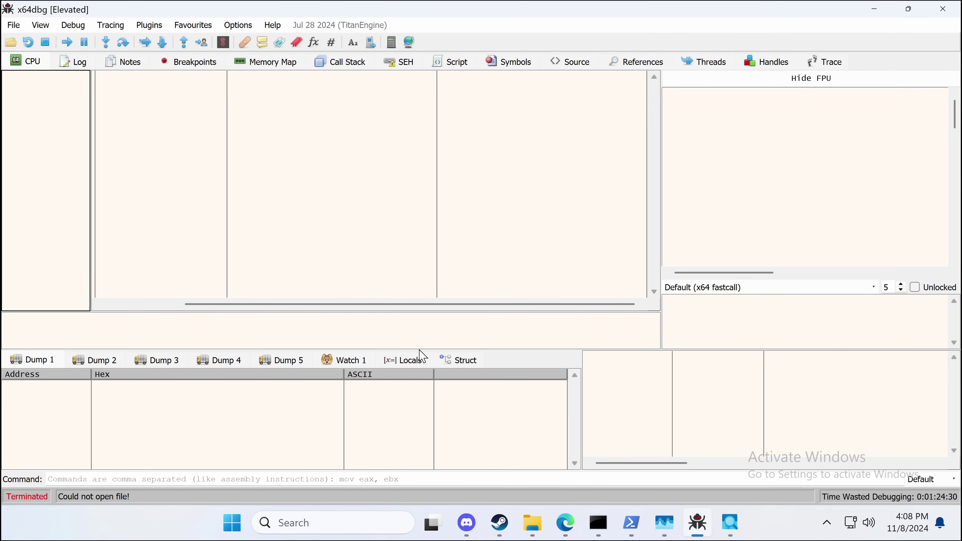
pyautogui.click(234, 531)
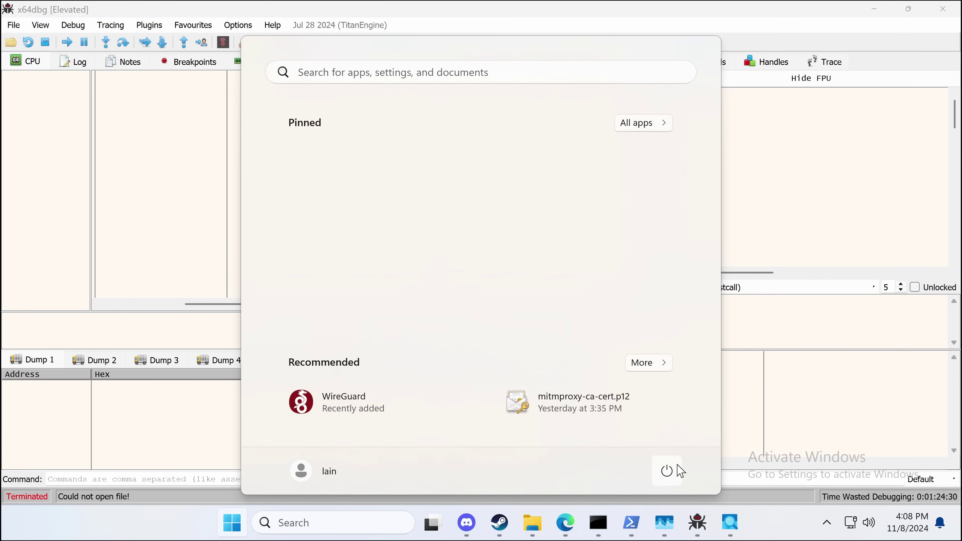
pyautogui.click(661, 472)
pyautogui.click(671, 440)
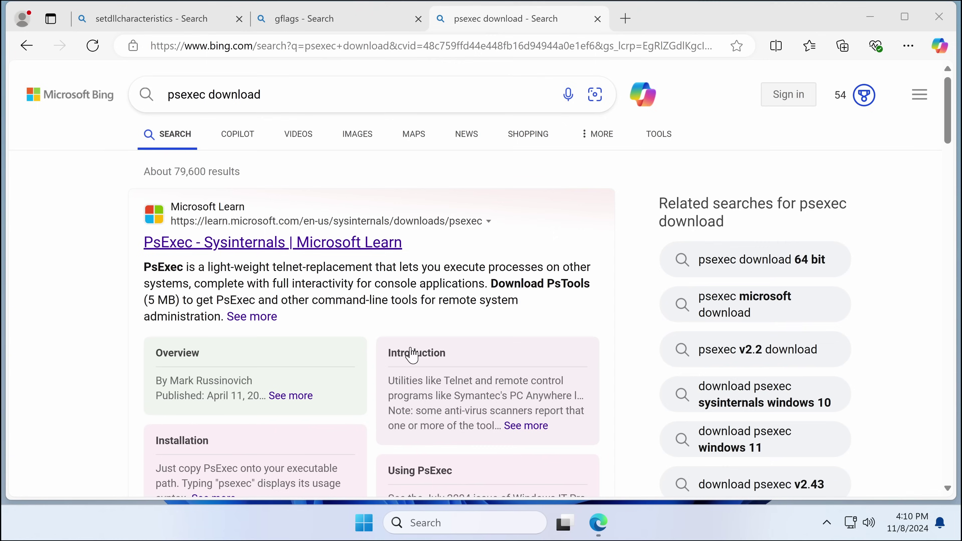
# - Open a File Explorer window and go to the Downloads folder to find the debugger files
pyautogui.click(466, 523)
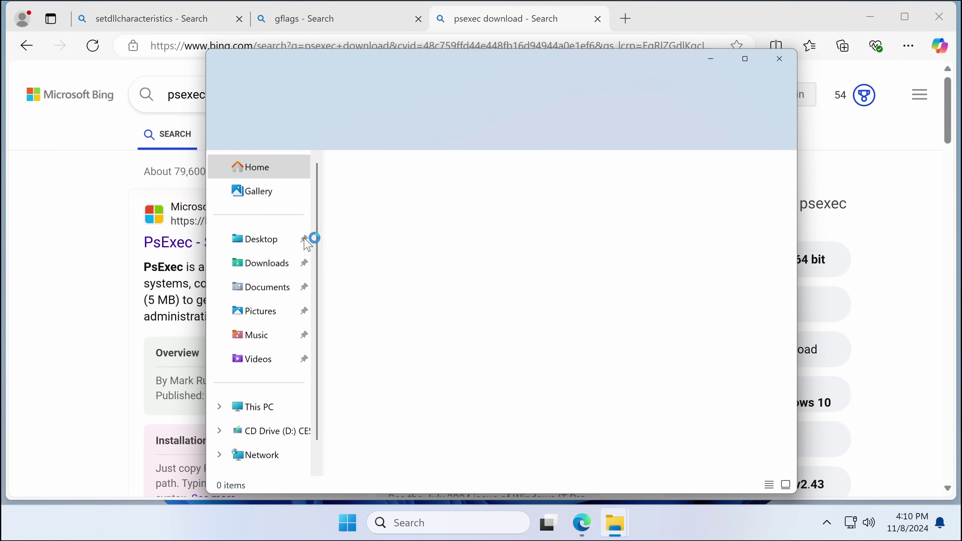
pyautogui.click(250, 270)
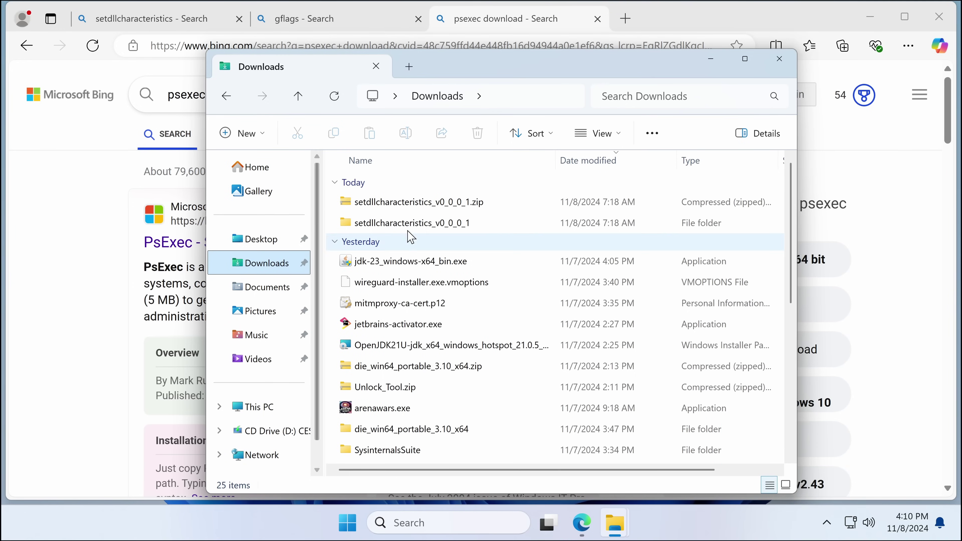
pyautogui.scroll(-2, 417, 341)
pyautogui.doubleClick(412, 311)
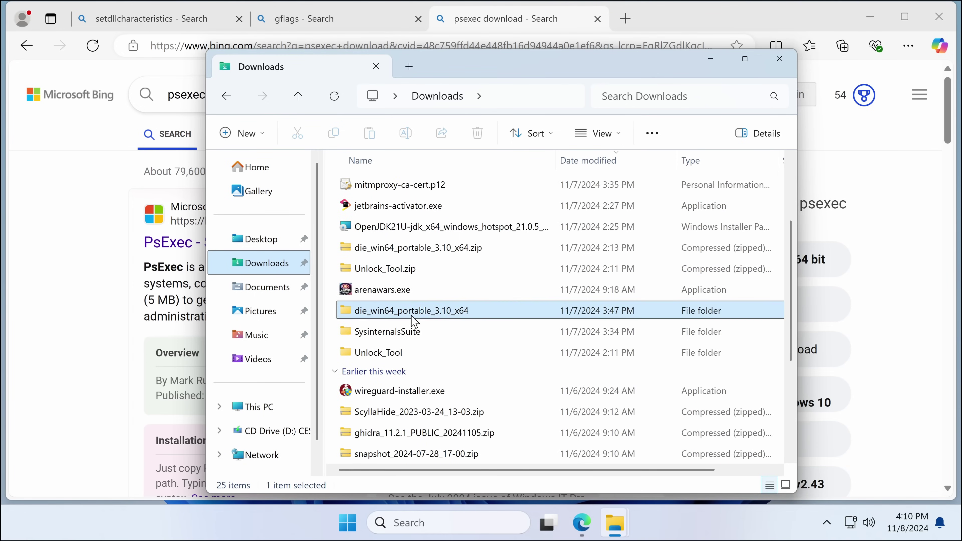
pyautogui.scroll(-2, 417, 273)
pyautogui.hotkey('alt', 'Left')
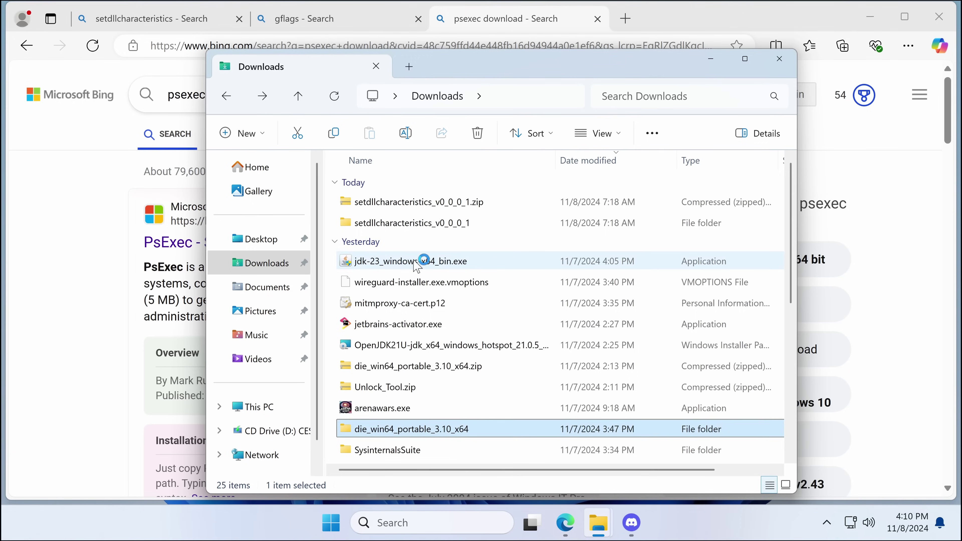
# - Open the snapshot_2024-07-28_17-00 folder in Downloads and go into the x64 folder inside release
pyautogui.scroll(-2, 415, 265)
pyautogui.scroll(-2, 417, 292)
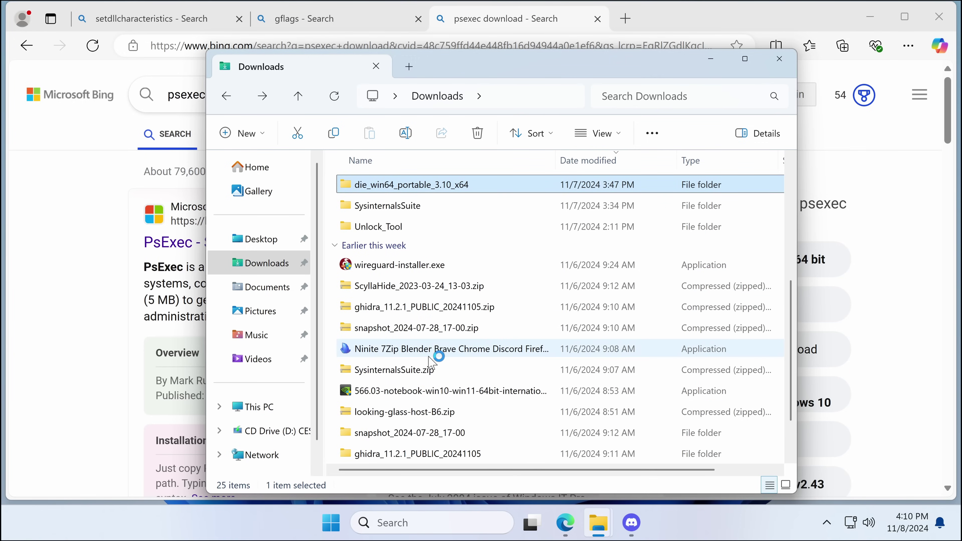
pyautogui.scroll(-2, 429, 358)
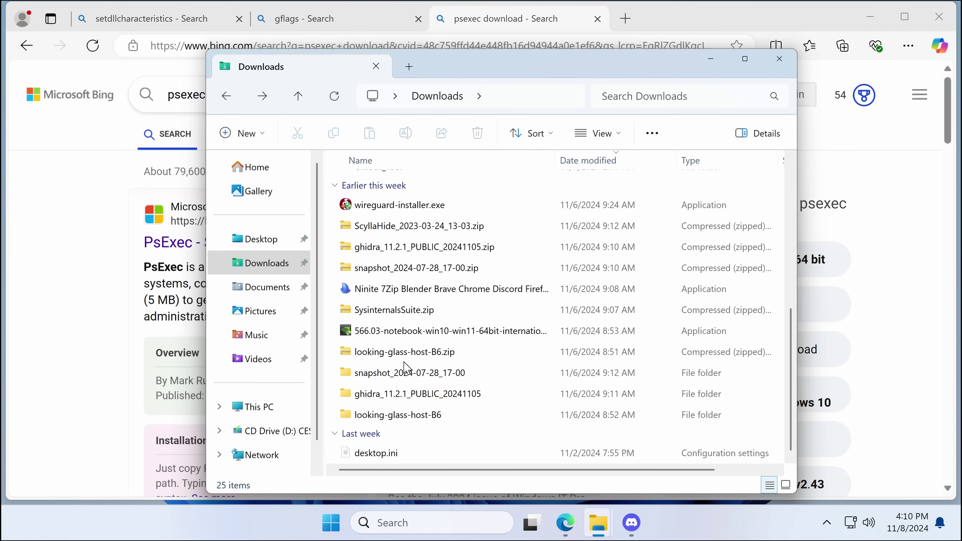
pyautogui.doubleClick(402, 372)
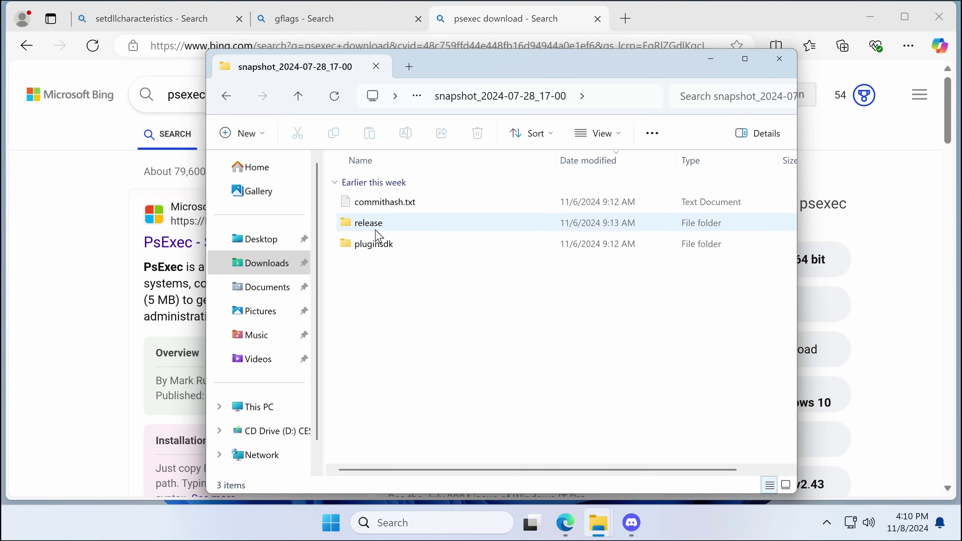
pyautogui.doubleClick(368, 223)
pyautogui.moveTo(582, 523)
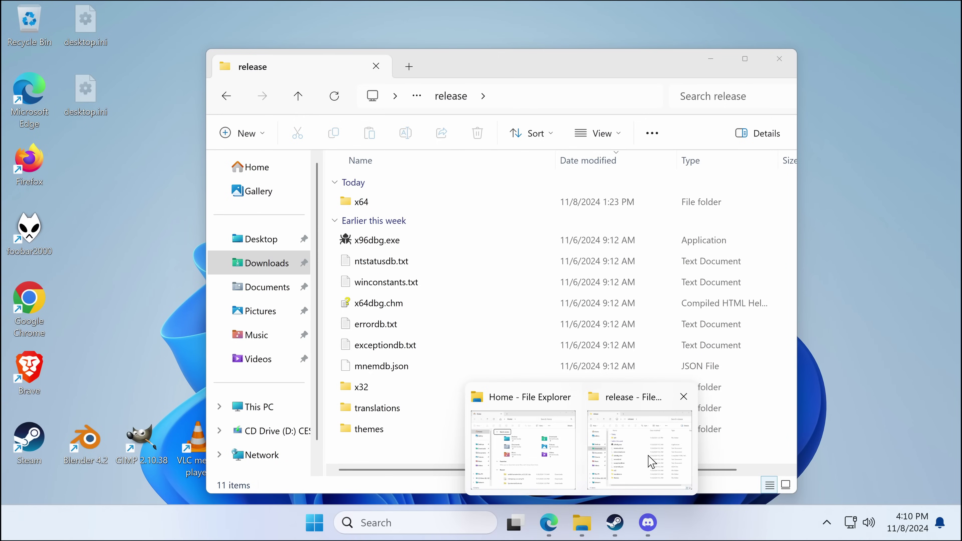
pyautogui.click(651, 463)
pyautogui.click(411, 200)
pyautogui.doubleClick(411, 200)
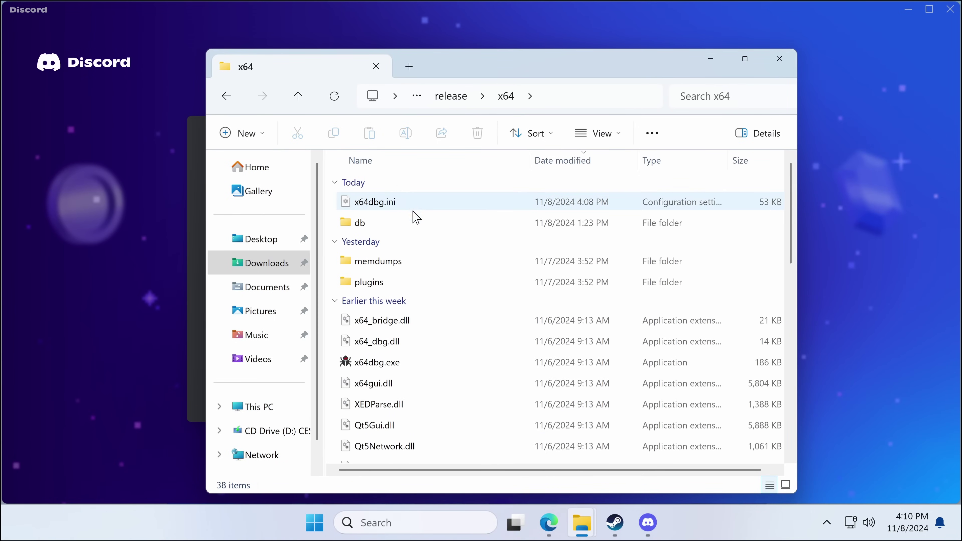
# - Launch x64dbg.exe from the x64 folder and restart it with administrator rights
pyautogui.scroll(-1, 395, 250)
pyautogui.scroll(-1, 396, 250)
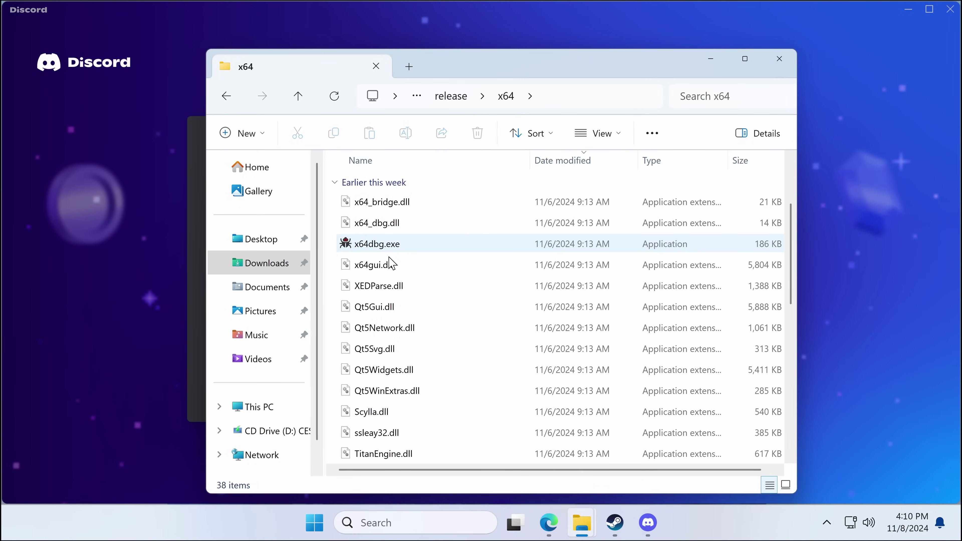
pyautogui.doubleClick(414, 245)
pyautogui.click(14, 24)
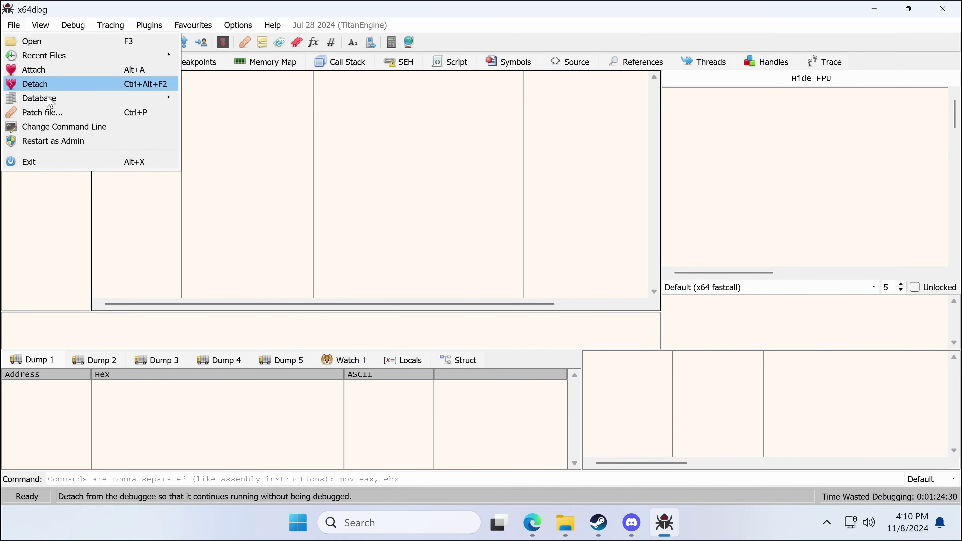
pyautogui.click(53, 142)
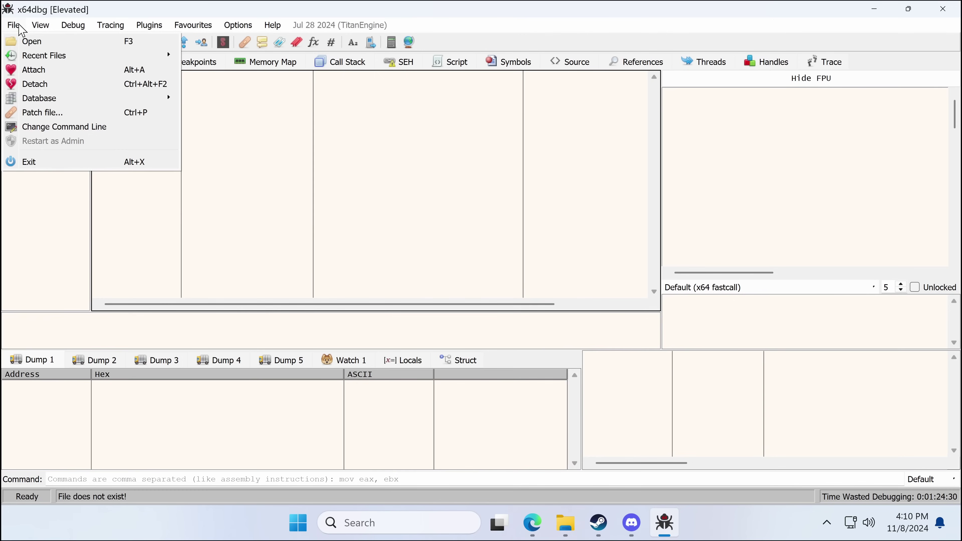
# - Filter the attachable processes by "ags", attach the debugger to AGSService, and resume its execution
pyautogui.click(60, 78)
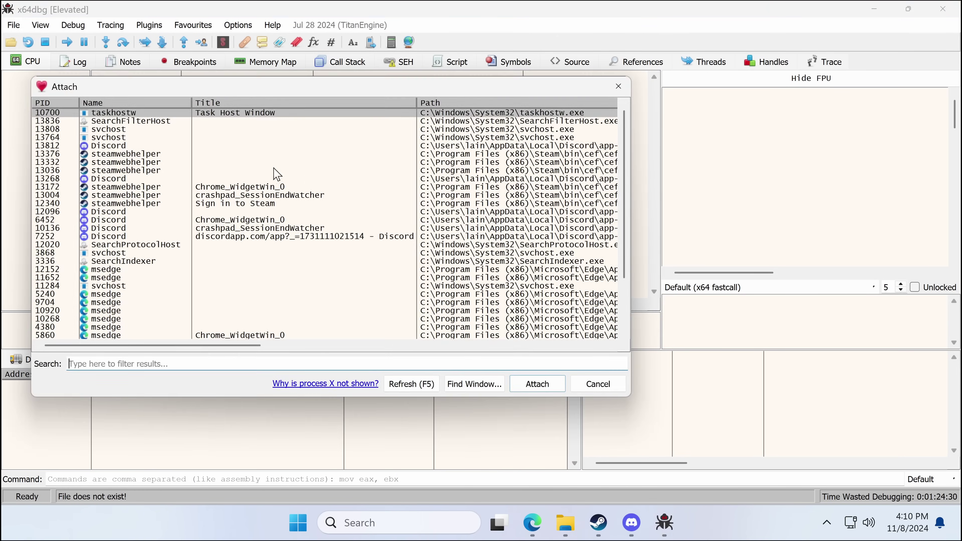
pyautogui.write('ags')
pyautogui.doubleClick(112, 159)
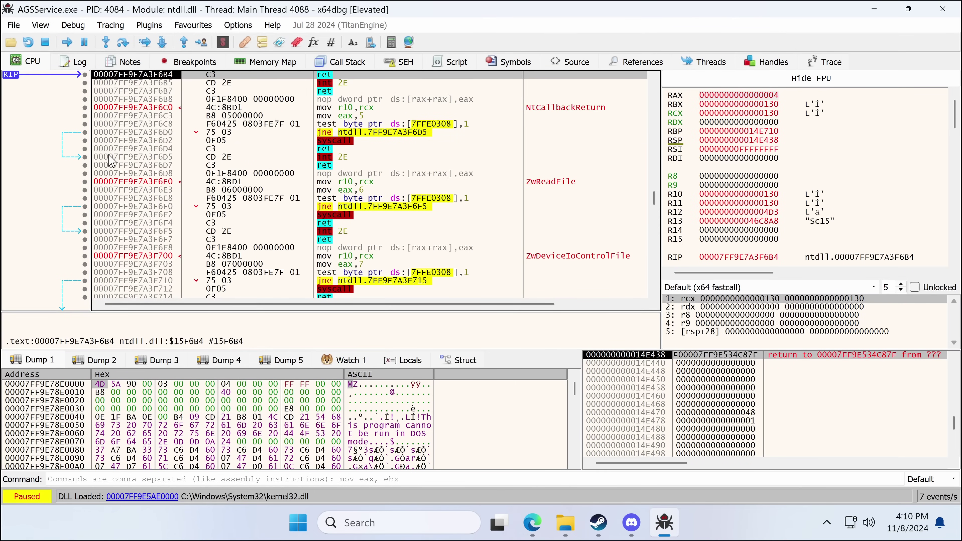
pyautogui.click(66, 42)
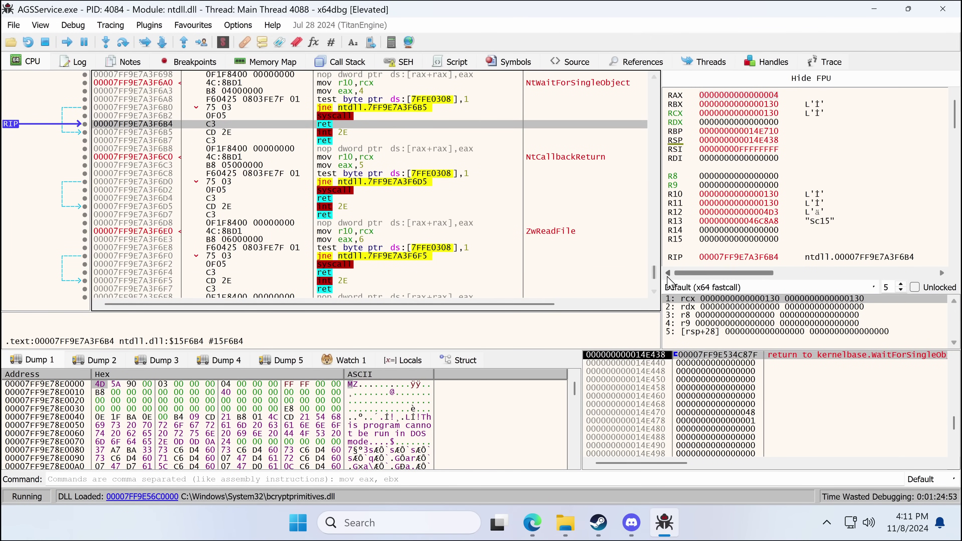
# - Go to the entry point of the agsservice.exe module from its symbols and examine the disassembled code that precedes it
pyautogui.scroll(10, 547, 196)
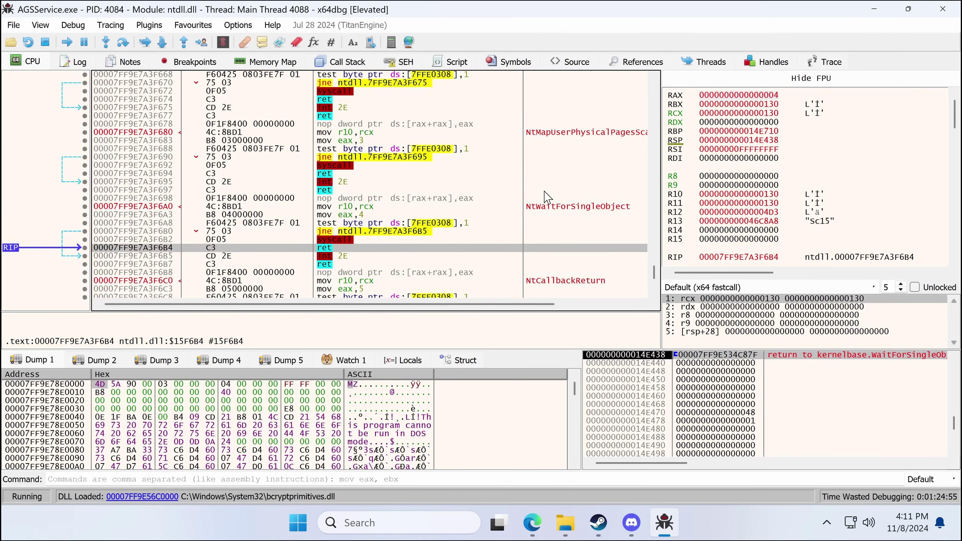
pyautogui.scroll(15, 548, 196)
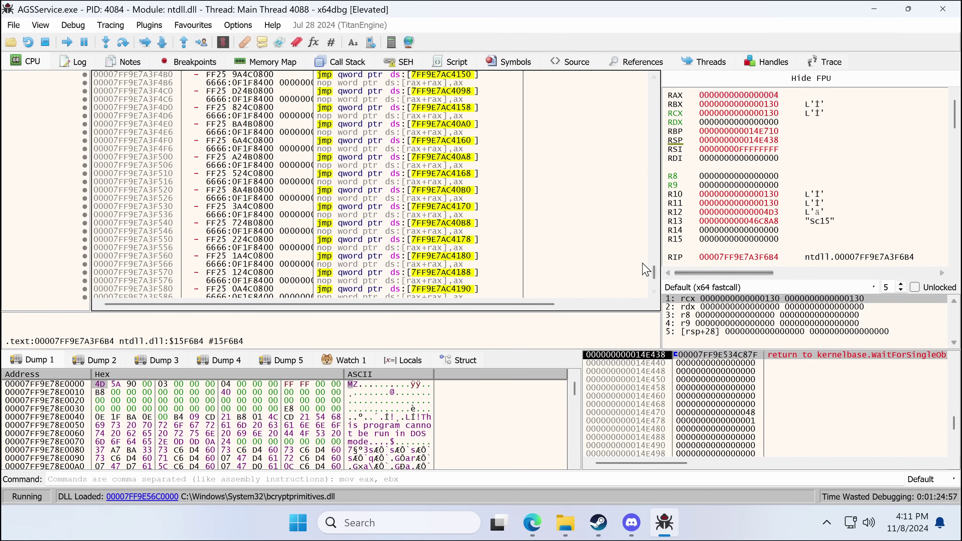
pyautogui.click(413, 149)
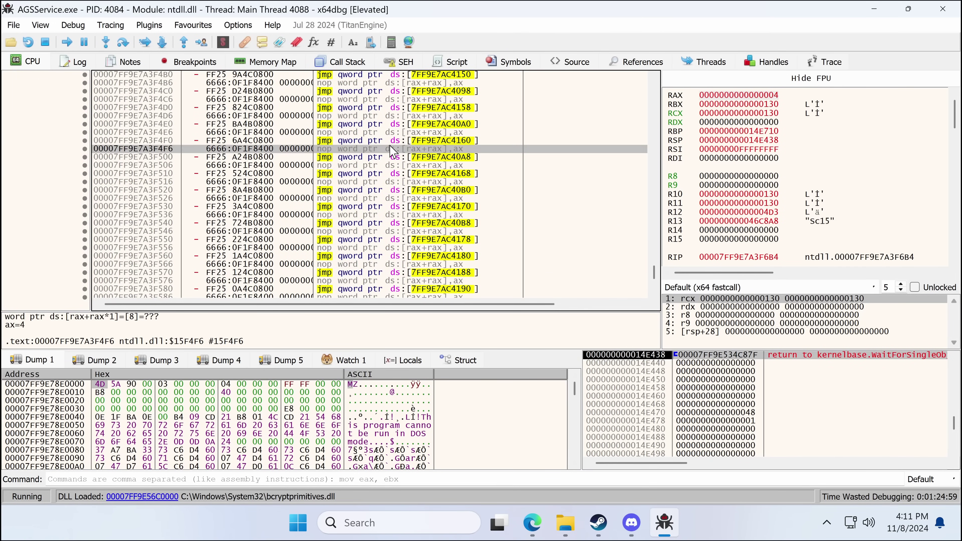
pyautogui.click(507, 64)
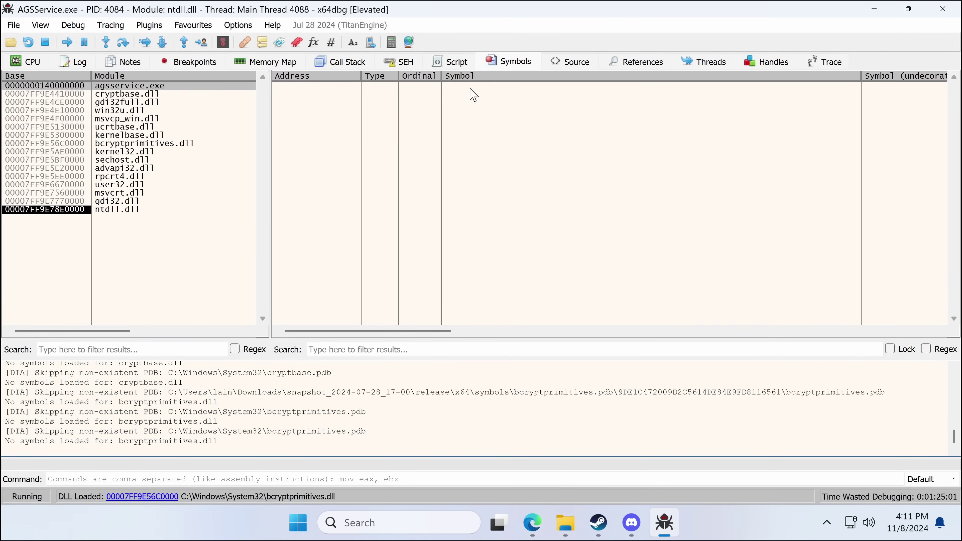
pyautogui.click(174, 87)
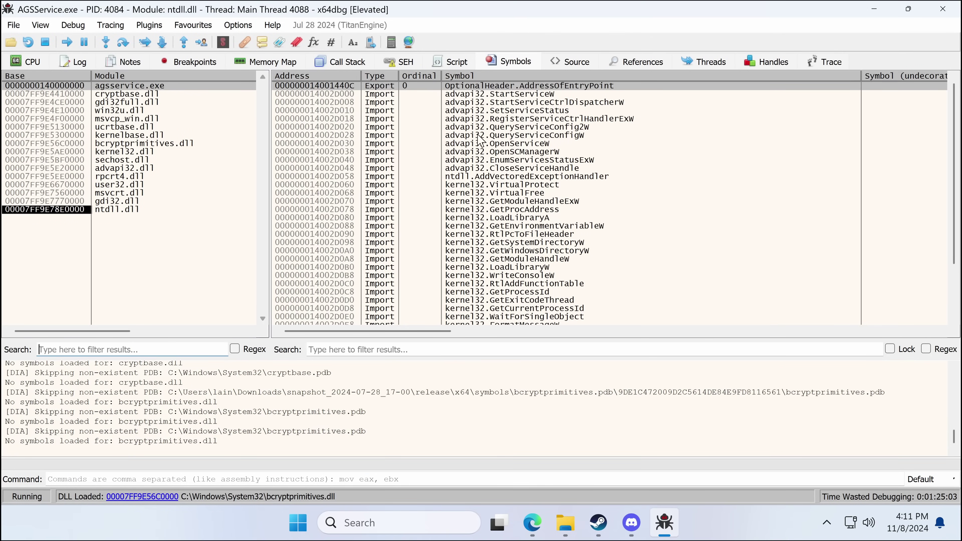
pyautogui.doubleClick(284, 101)
pyautogui.scroll(20, 284, 101)
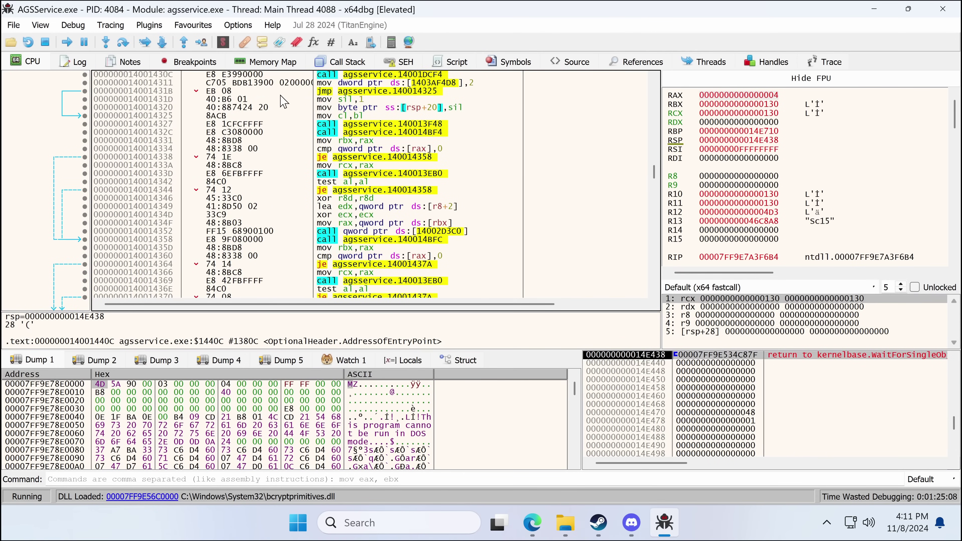
pyautogui.scroll(20, 284, 101)
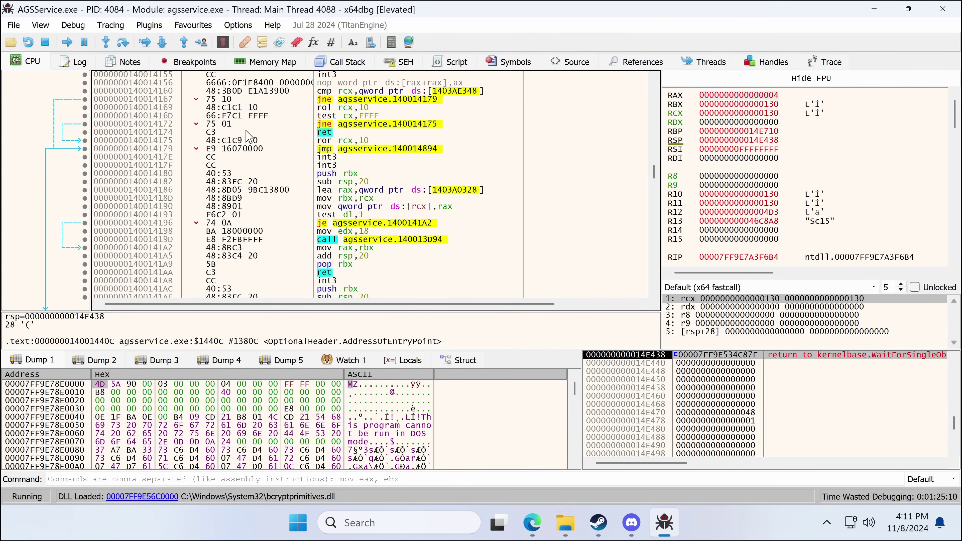
pyautogui.scroll(20, 248, 137)
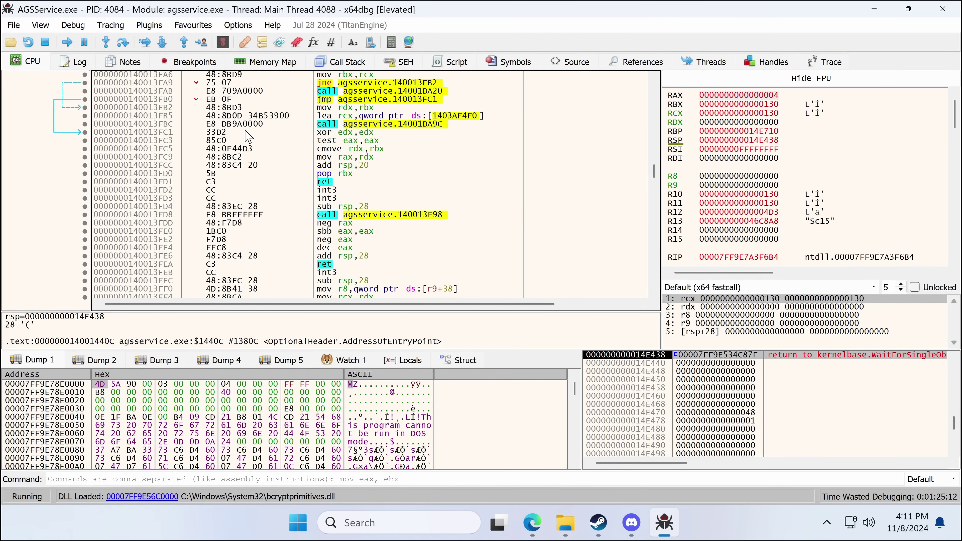
pyautogui.scroll(15, 248, 137)
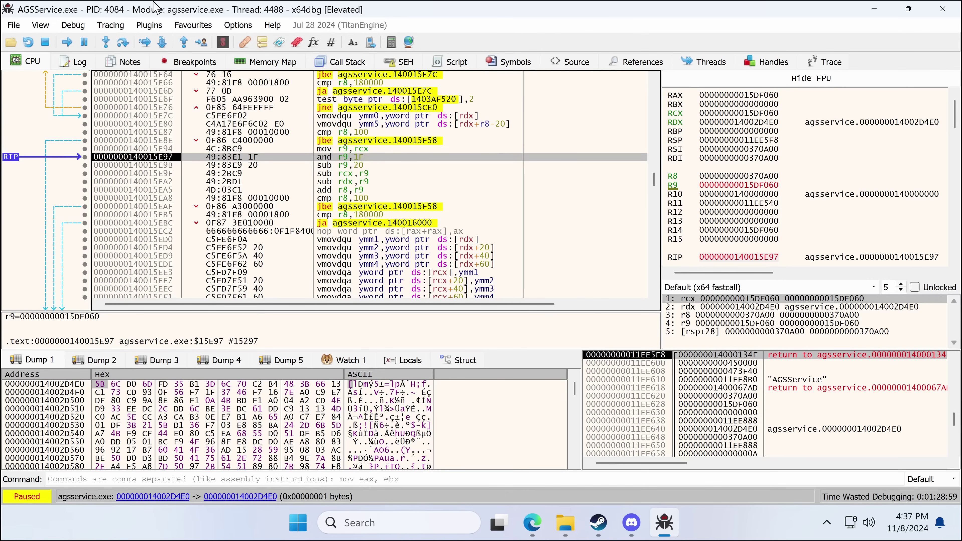
# - Step over the "and r9,1F" and "sub r9,20" instructions in agsservice.exe and open Scylla for the paused process
pyautogui.click(377, 158)
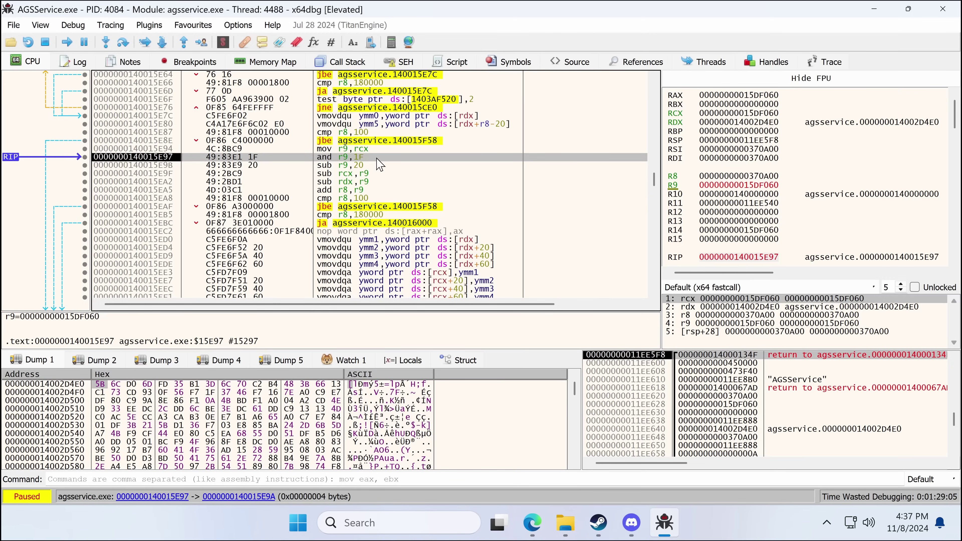
pyautogui.press('F8')
pyautogui.press('F8')
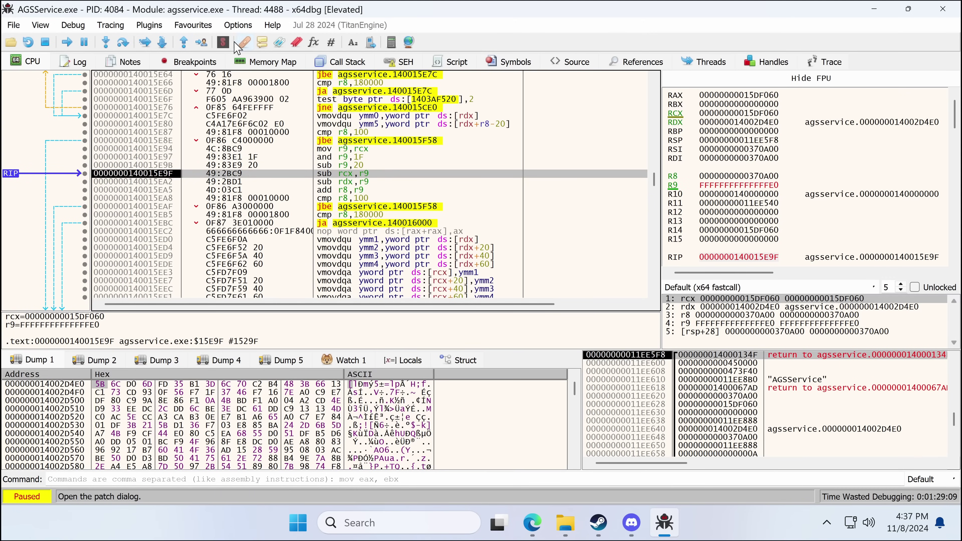
pyautogui.click(224, 42)
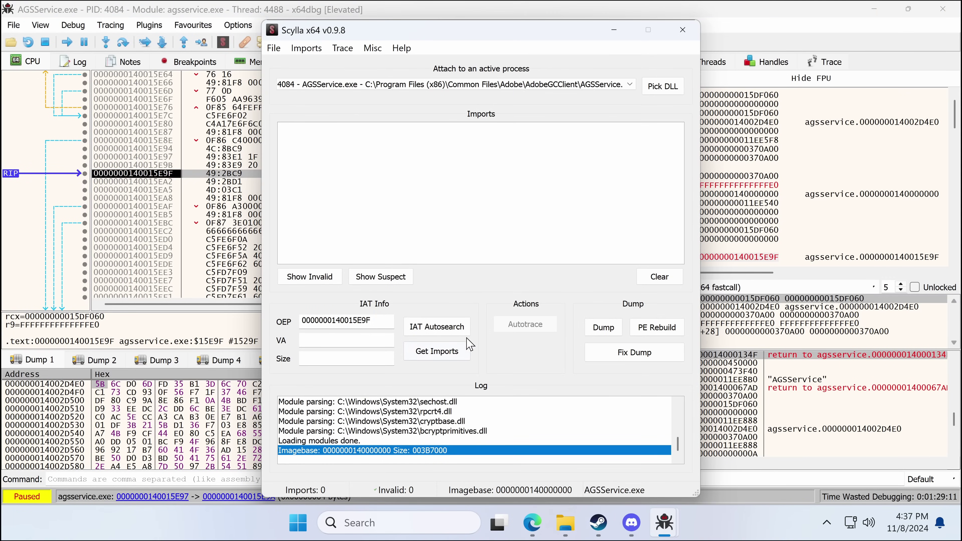